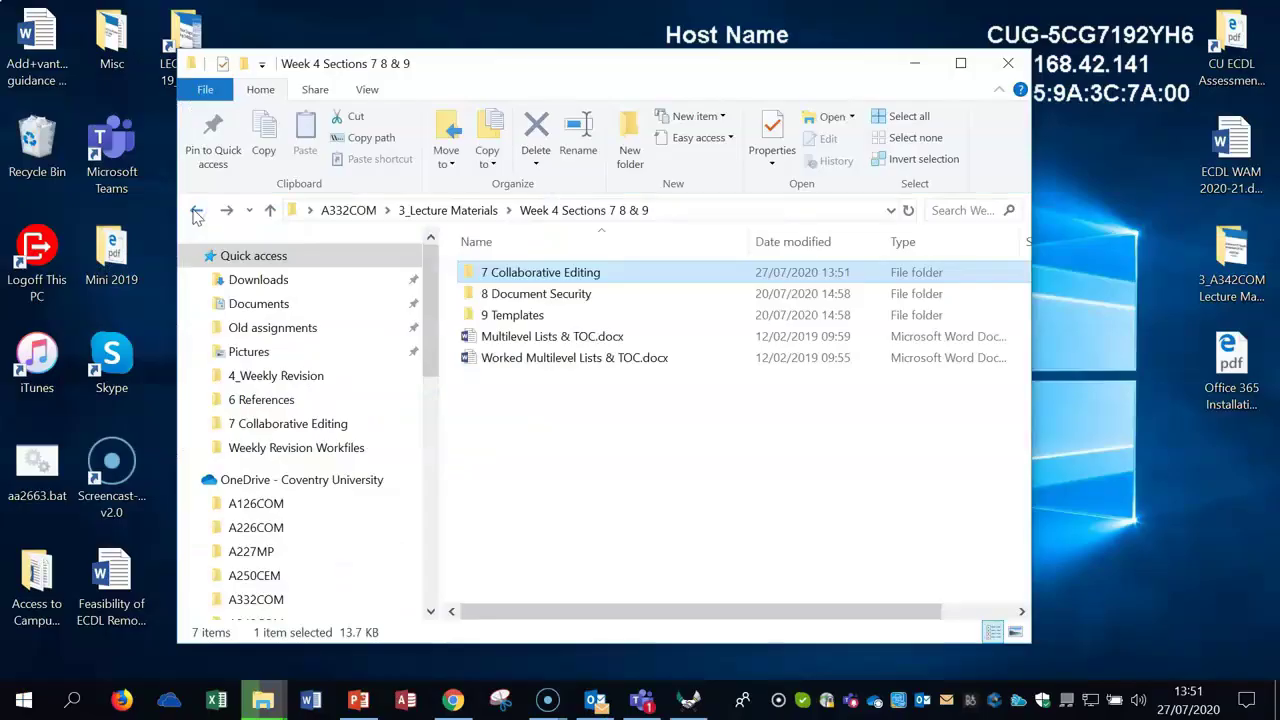
Step: Open 1 Password Protected_Articles_open.docx from the 8 Document Security folder
double_click(588, 302)
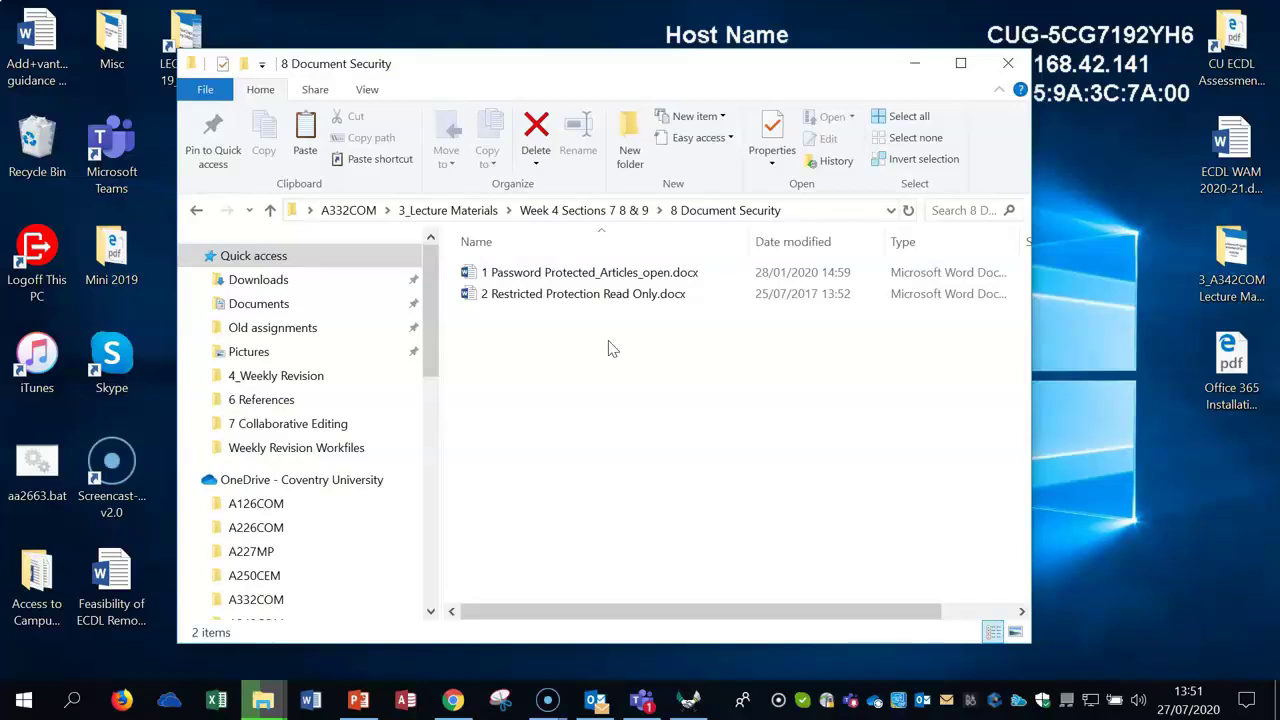
click(588, 277)
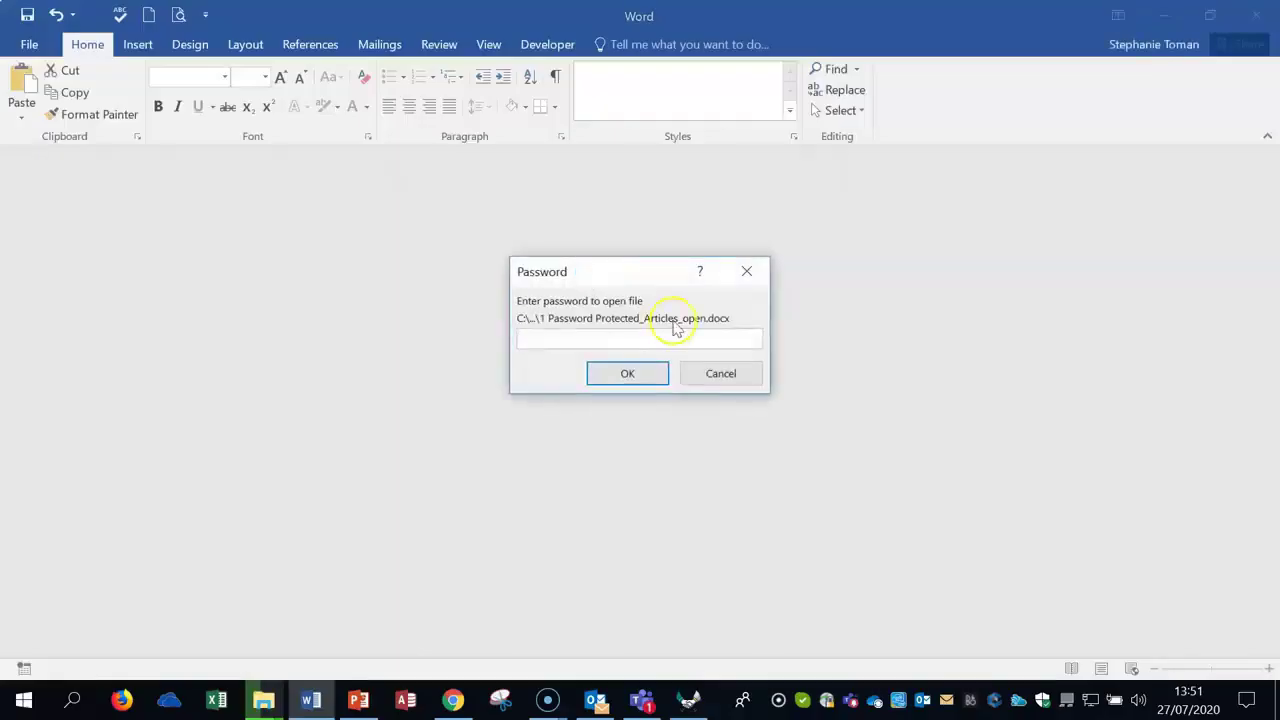
Step: Enter the document's opening password and read the article text
text(abcd)
click(650, 379)
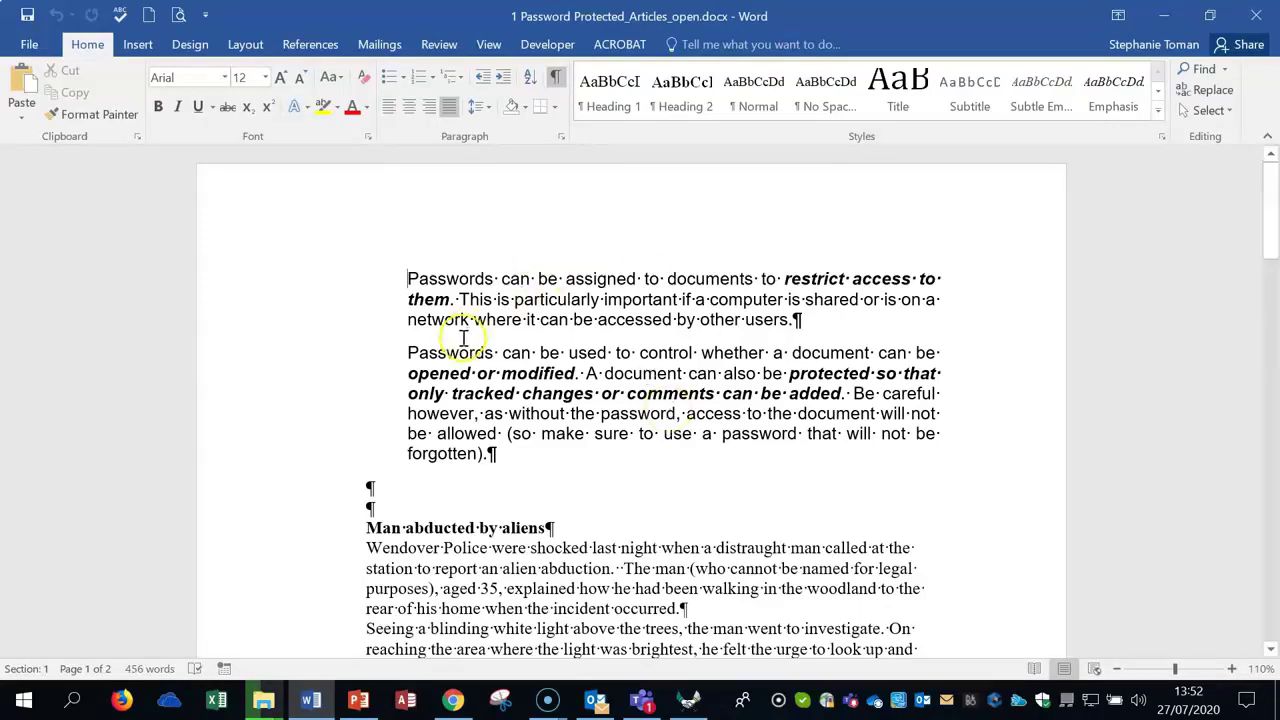
drag(407, 374, 575, 374)
click(779, 476)
click(886, 483)
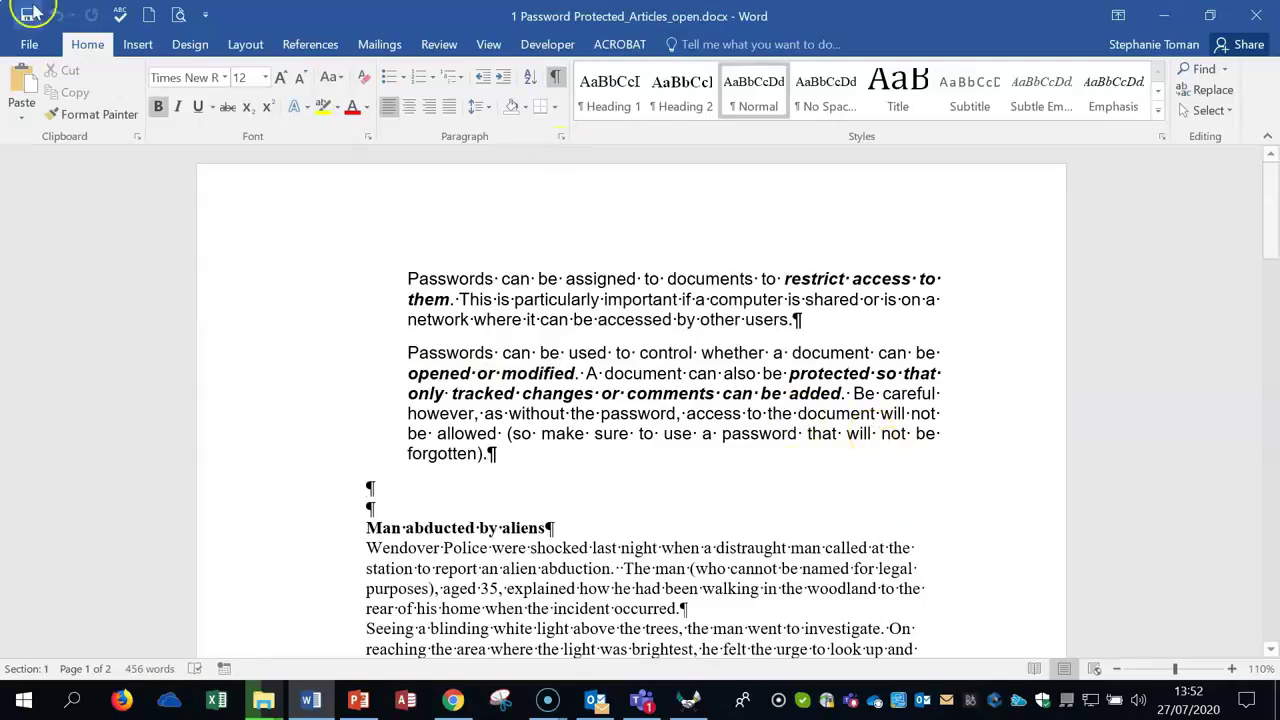
Step: Check the Save As dialog, close it, and view the File Info page's password-required notice
click(32, 45)
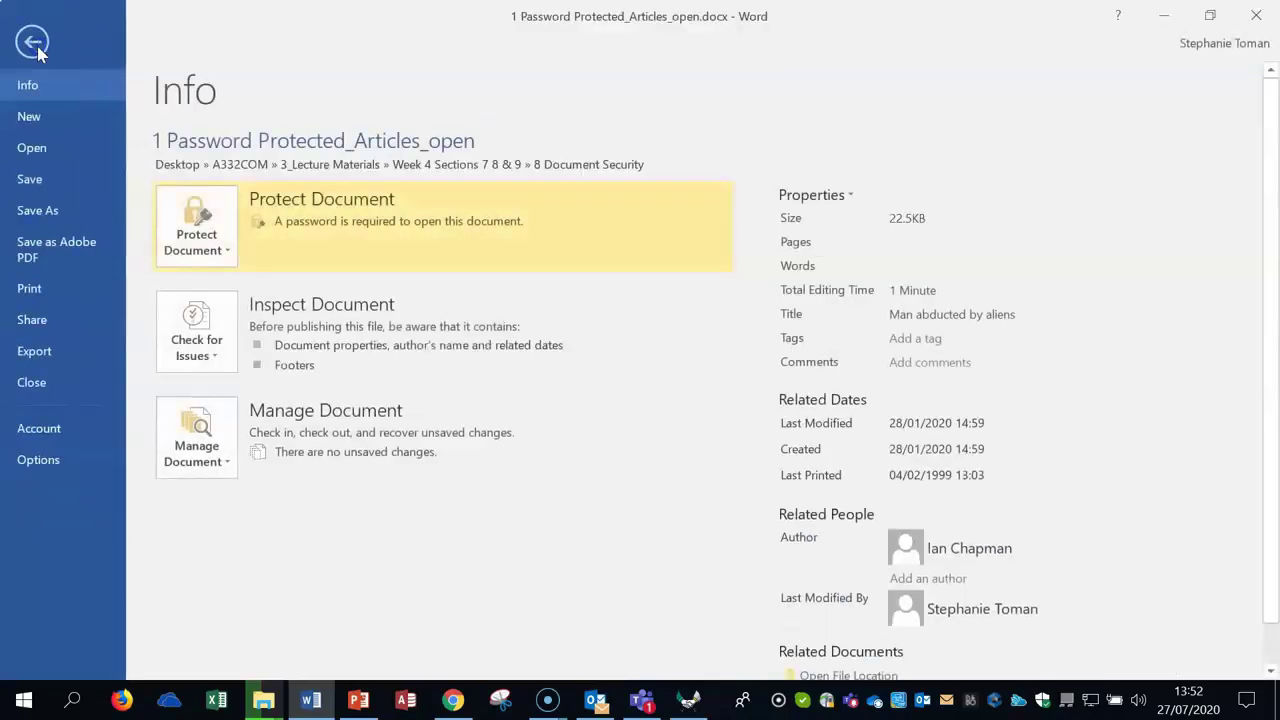
click(34, 210)
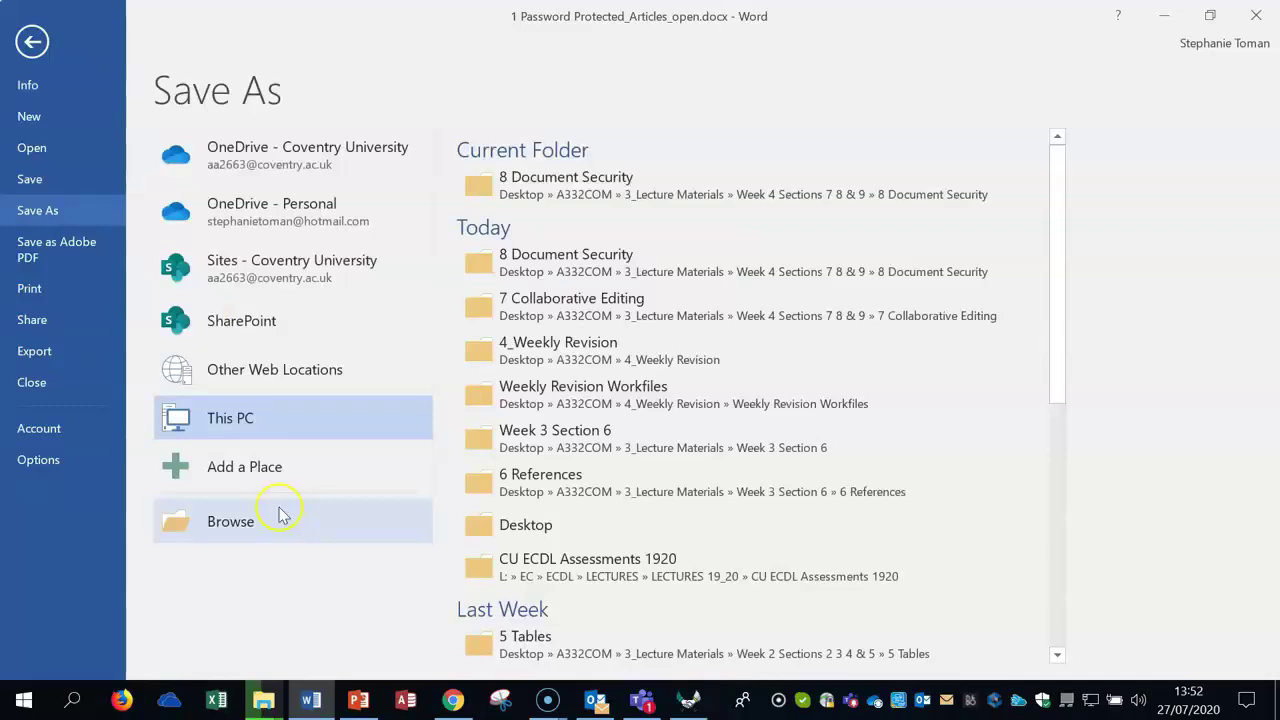
click(279, 511)
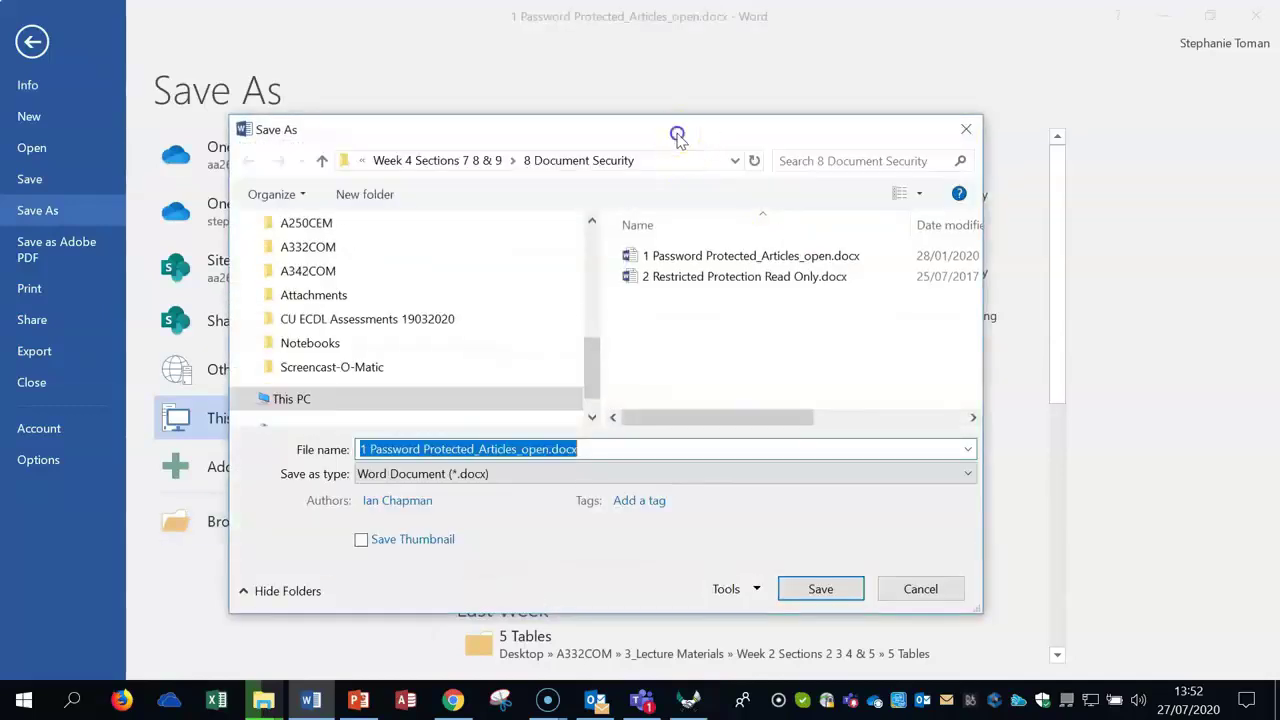
drag(674, 132, 932, 56)
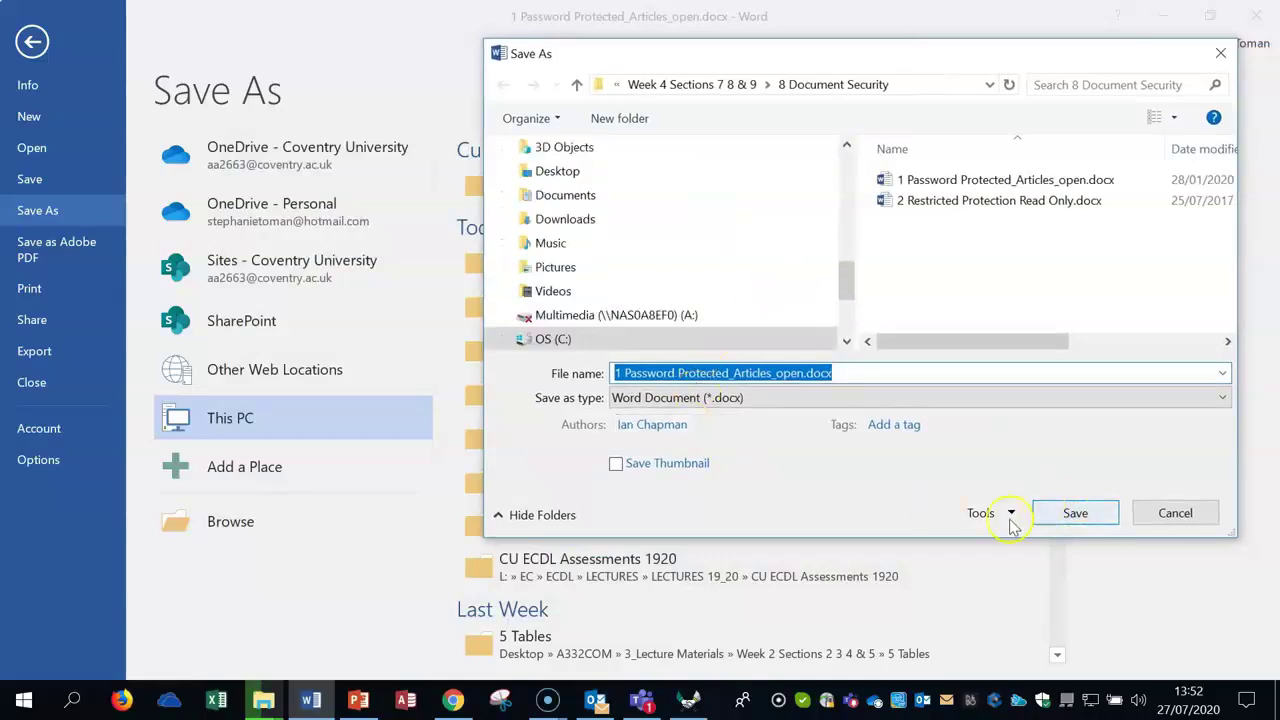
click(1222, 55)
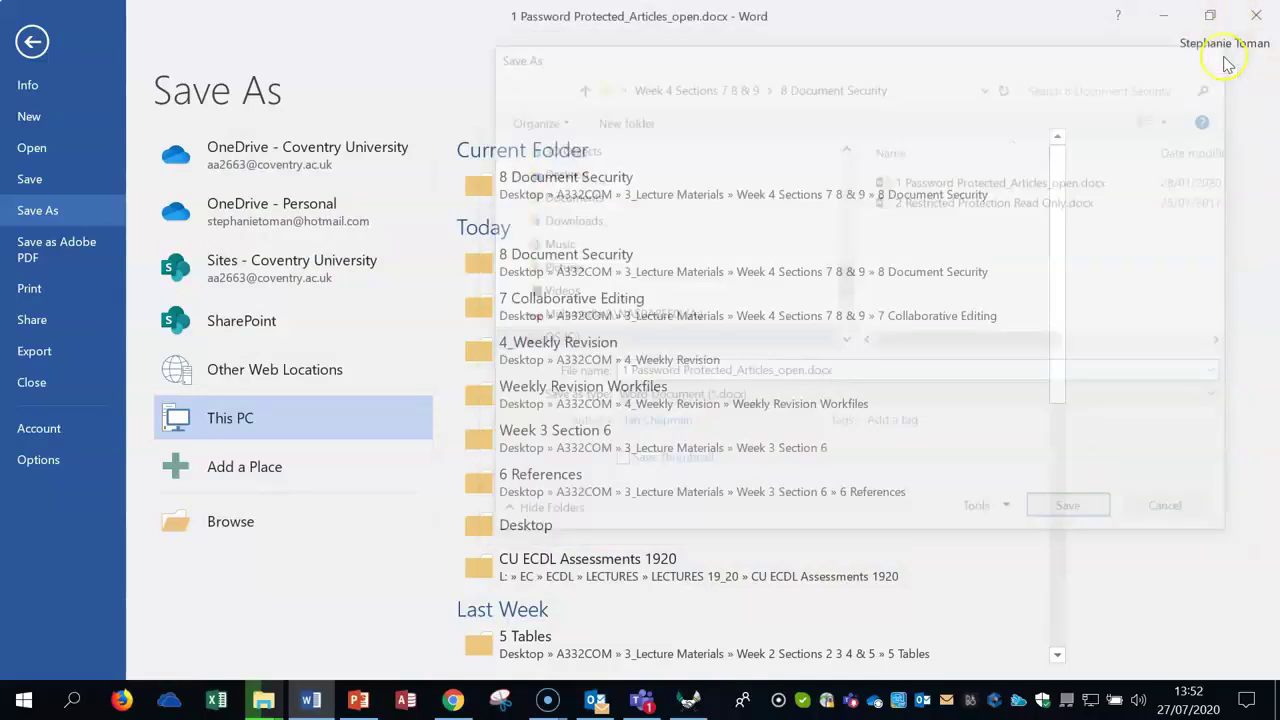
click(31, 42)
click(33, 45)
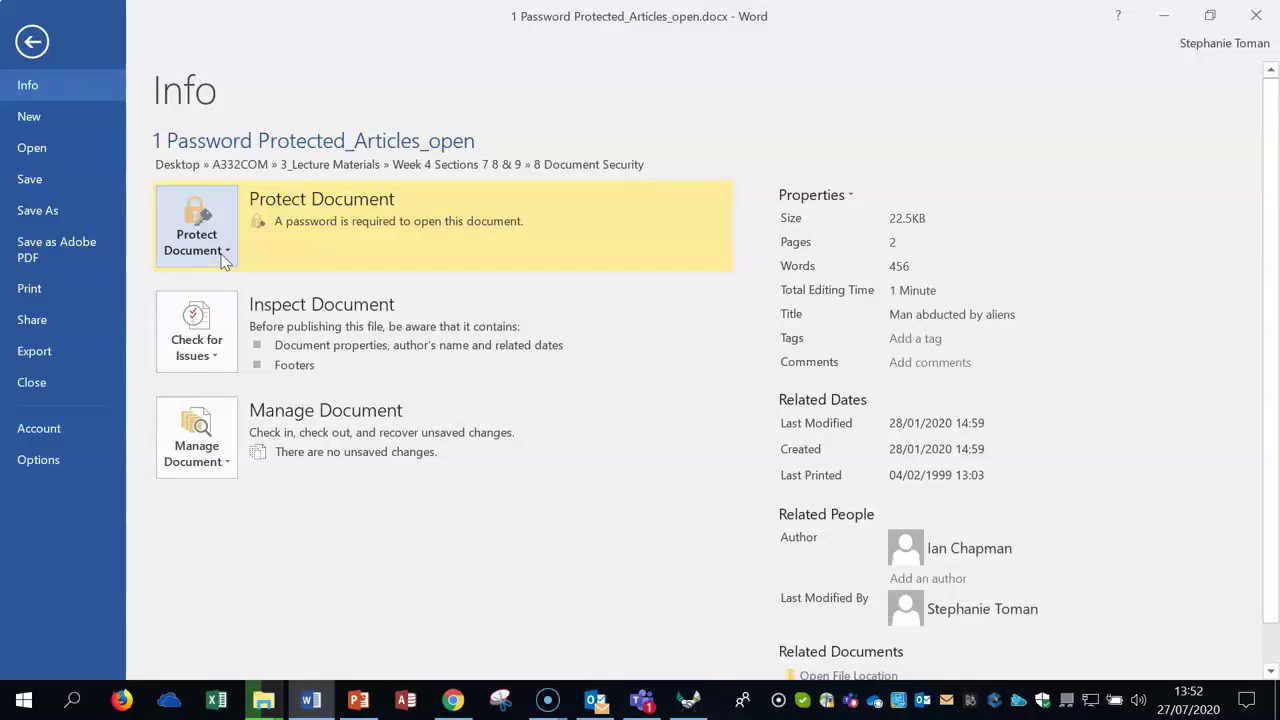
Step: Open General Options from the Save As dialog's Tools menu
click(50, 214)
click(281, 522)
drag(886, 56, 685, 45)
click(810, 502)
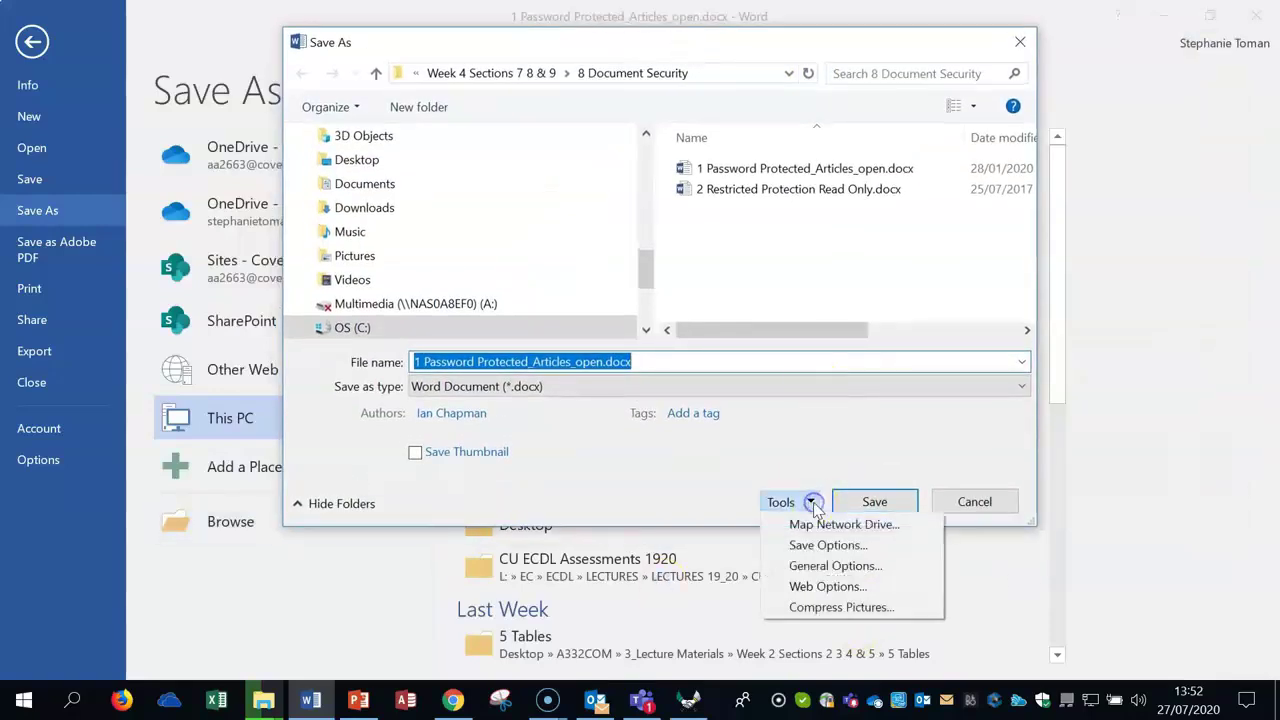
click(834, 568)
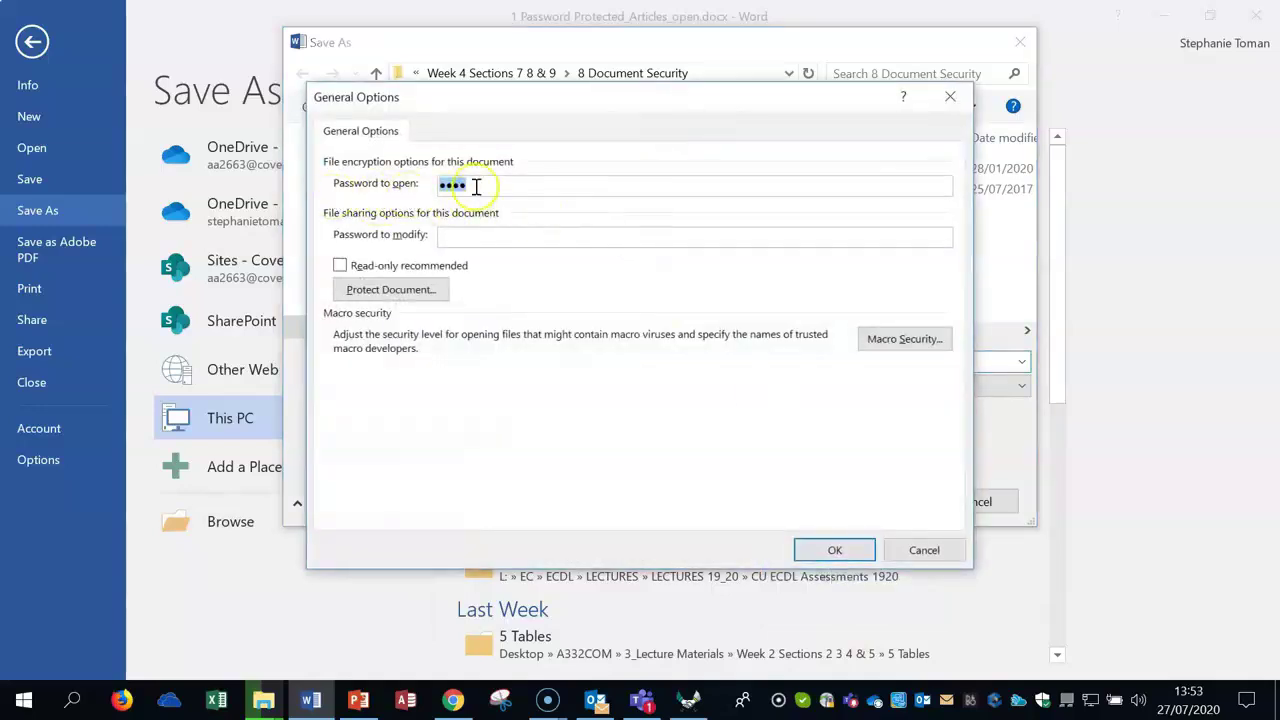
Step: Remove the password to open and set a confirmed six-character password to modify
click(461, 239)
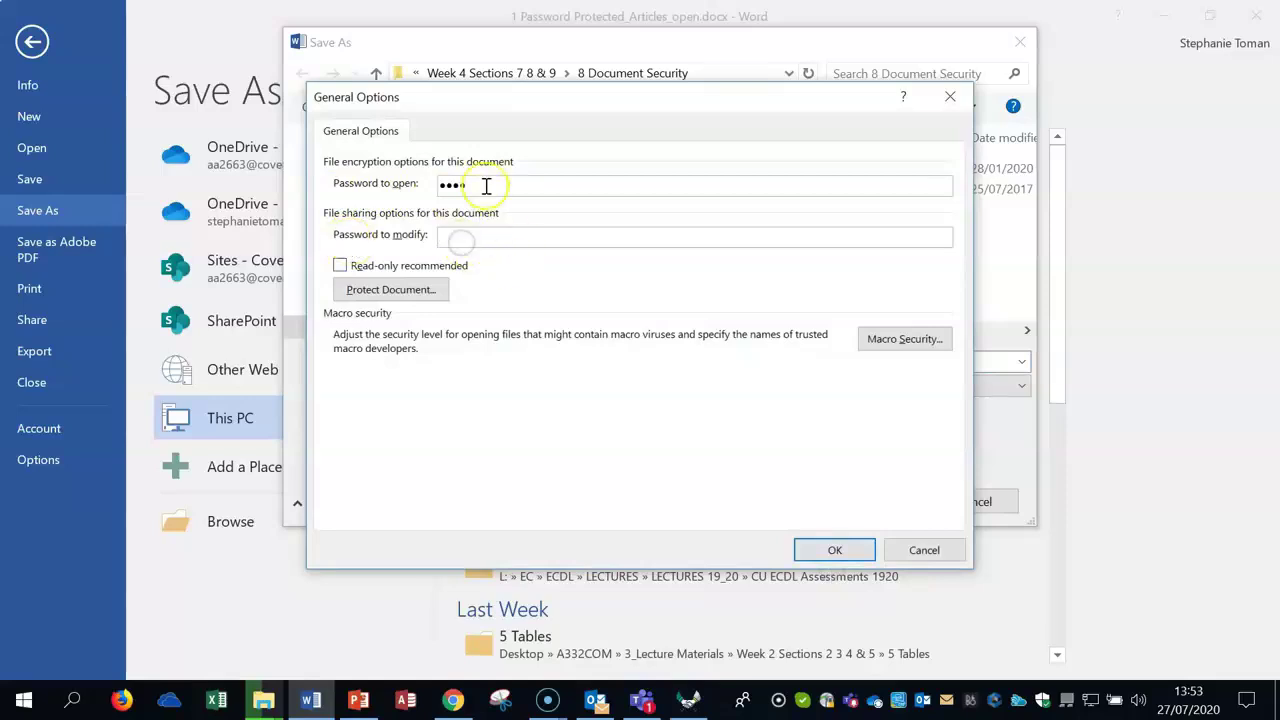
drag(486, 186, 400, 186)
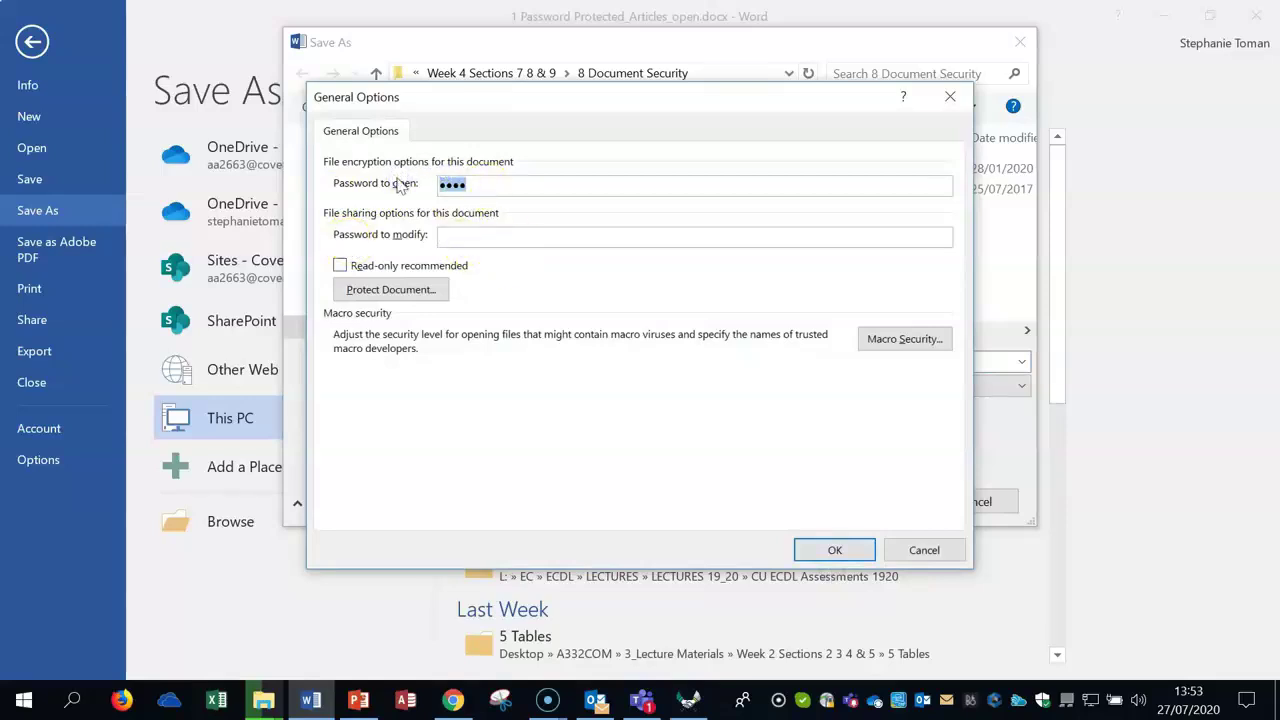
key(Delete)
click(455, 238)
text(••••••)
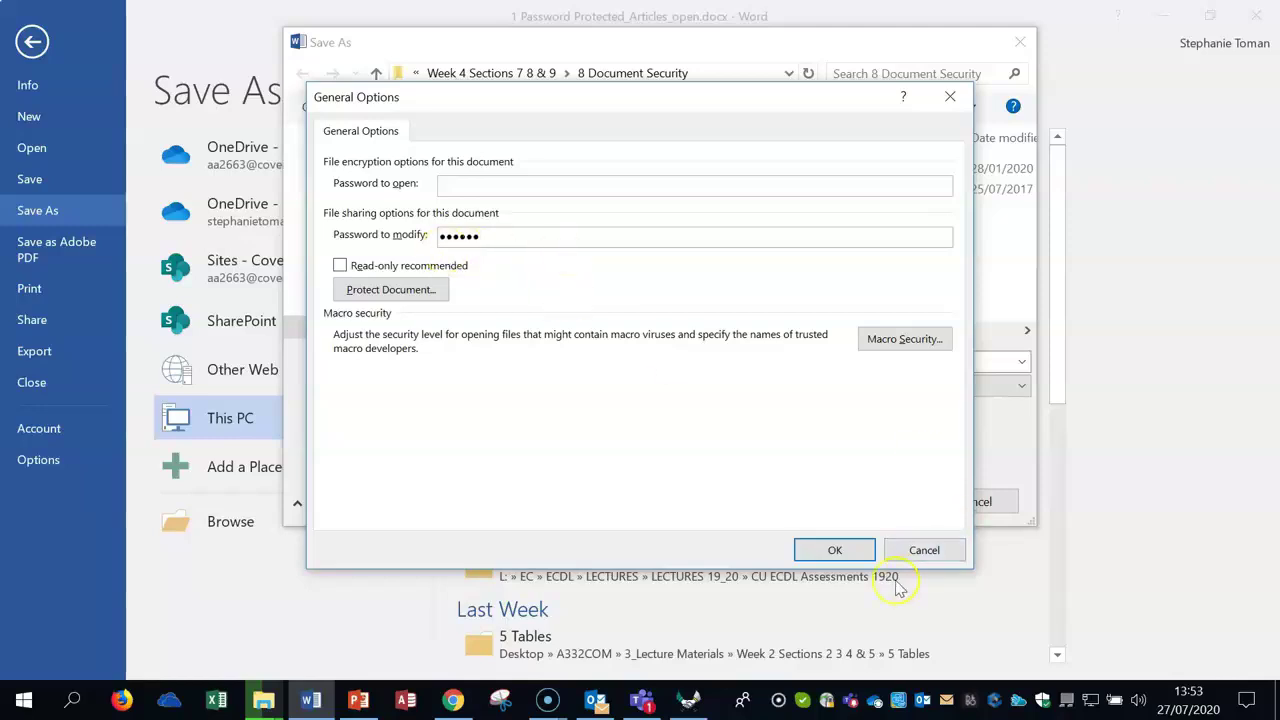
click(836, 554)
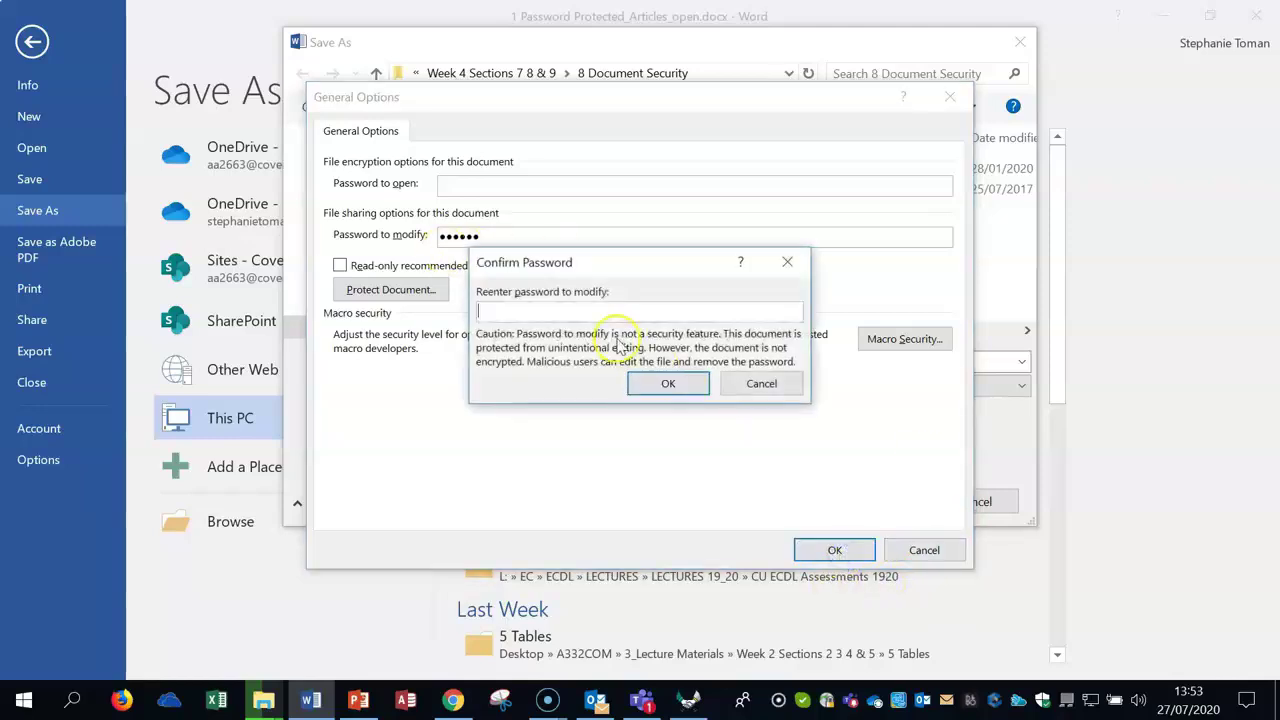
text(••••••)
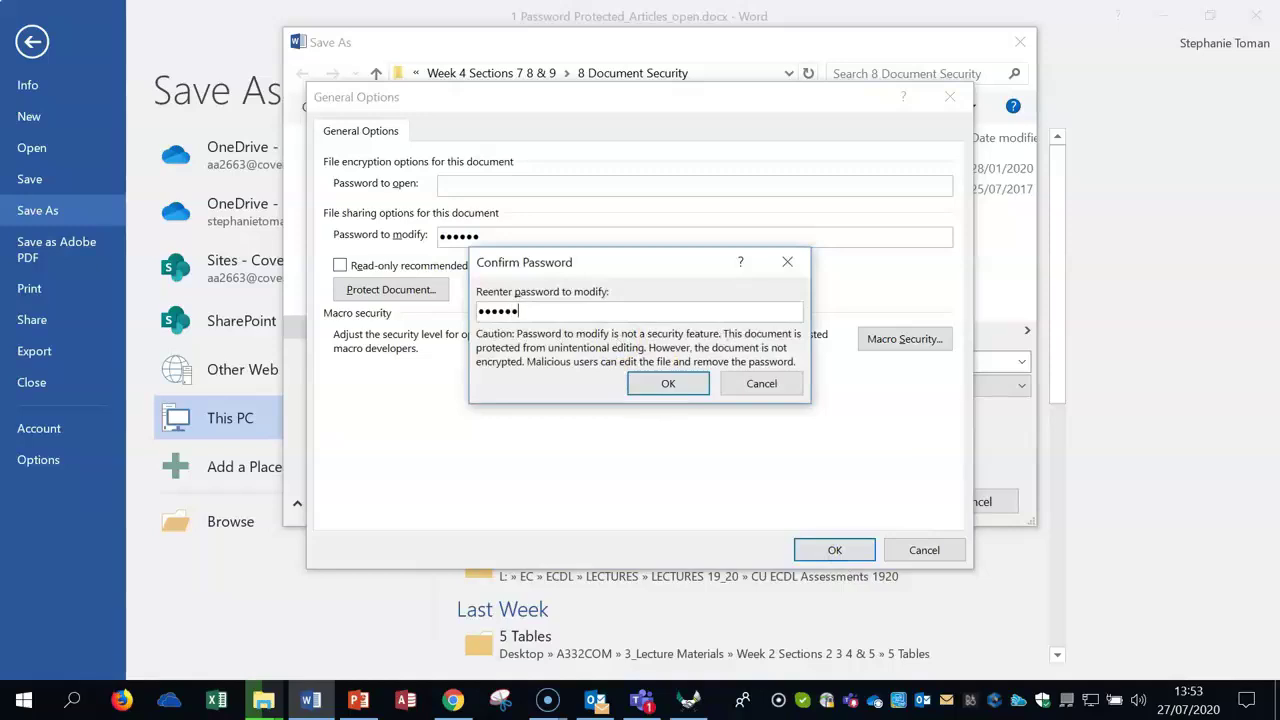
click(668, 383)
Step: Save the document with the new password settings and close Word
click(877, 500)
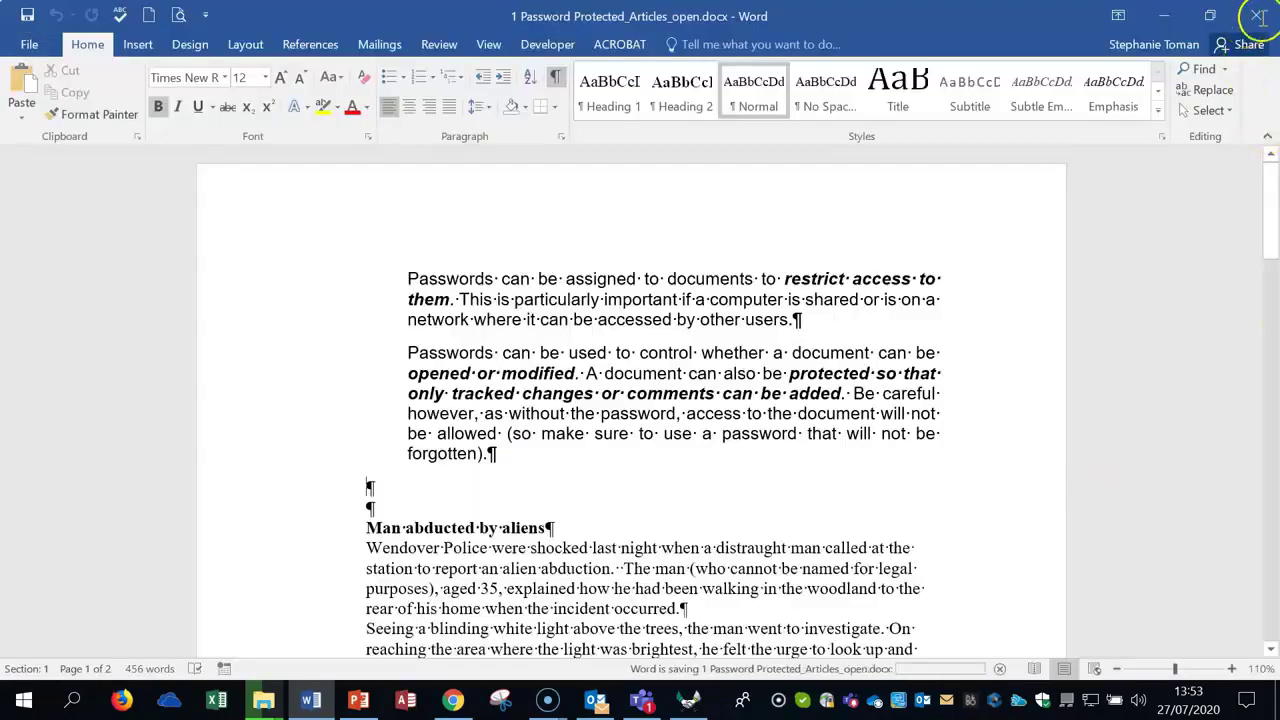
click(1268, 20)
click(1268, 20)
Step: Reopen the article document by entering its password to modify
double_click(527, 272)
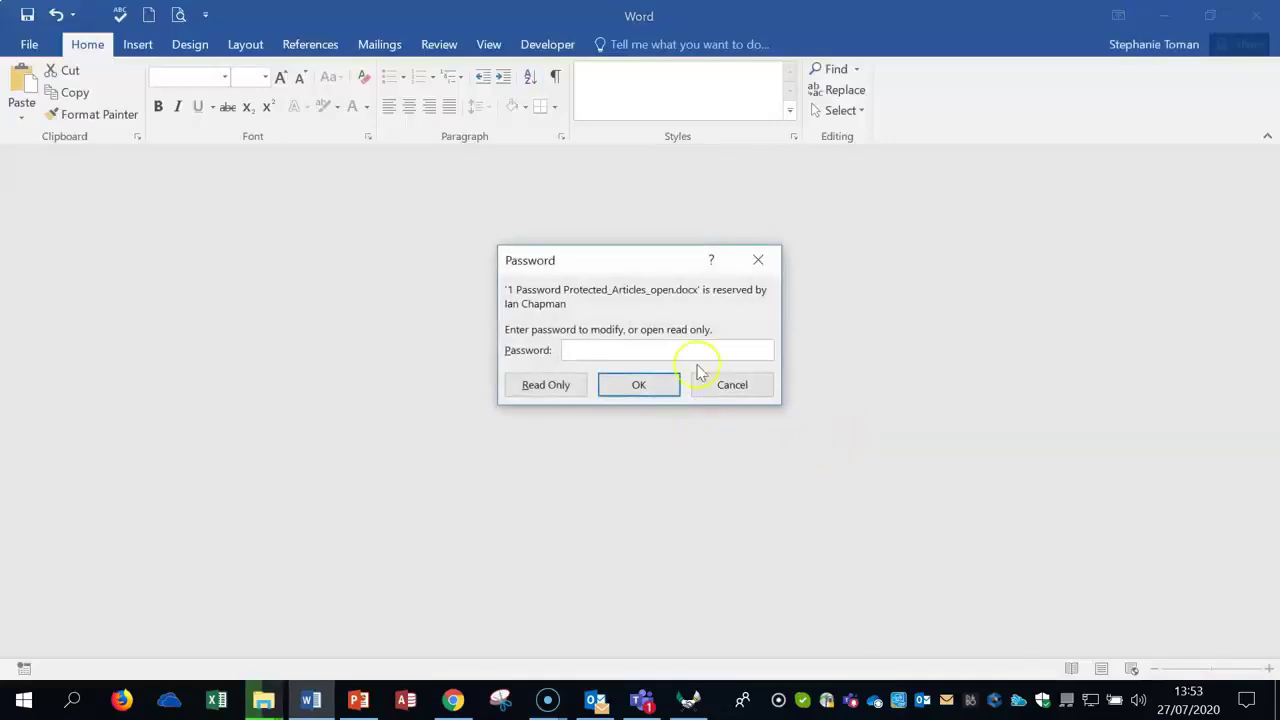
text(passwo)
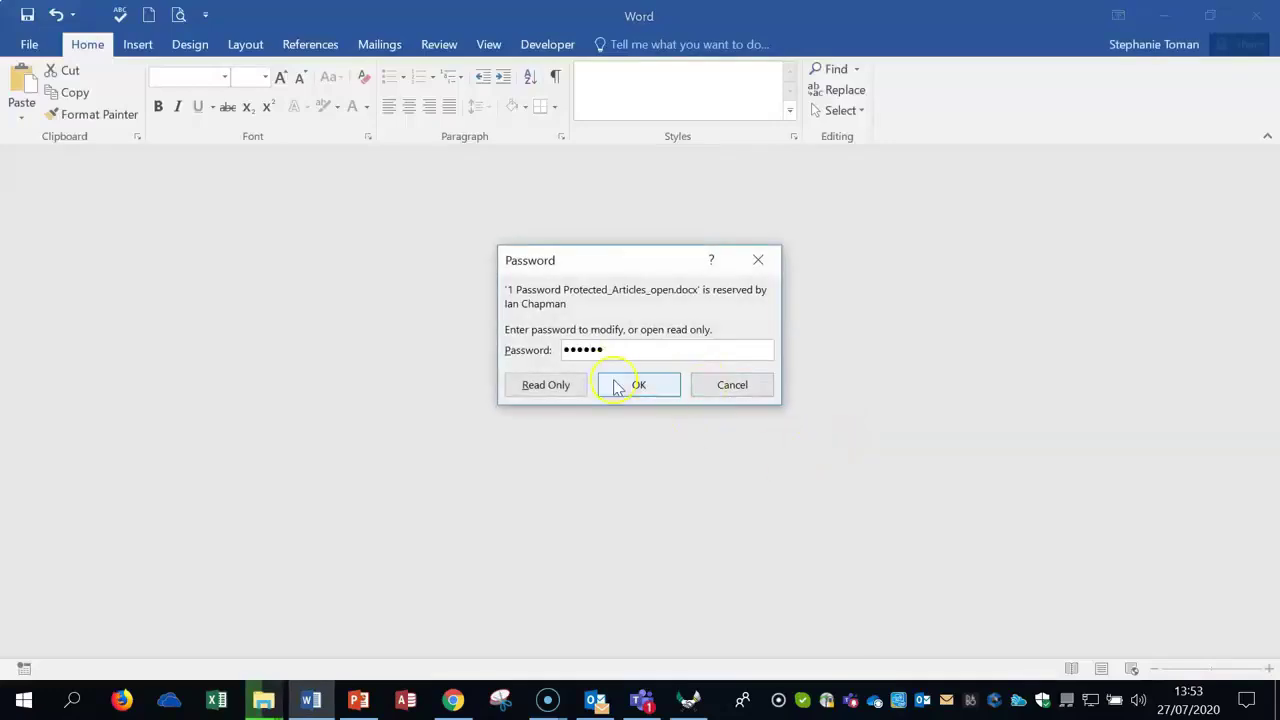
click(616, 385)
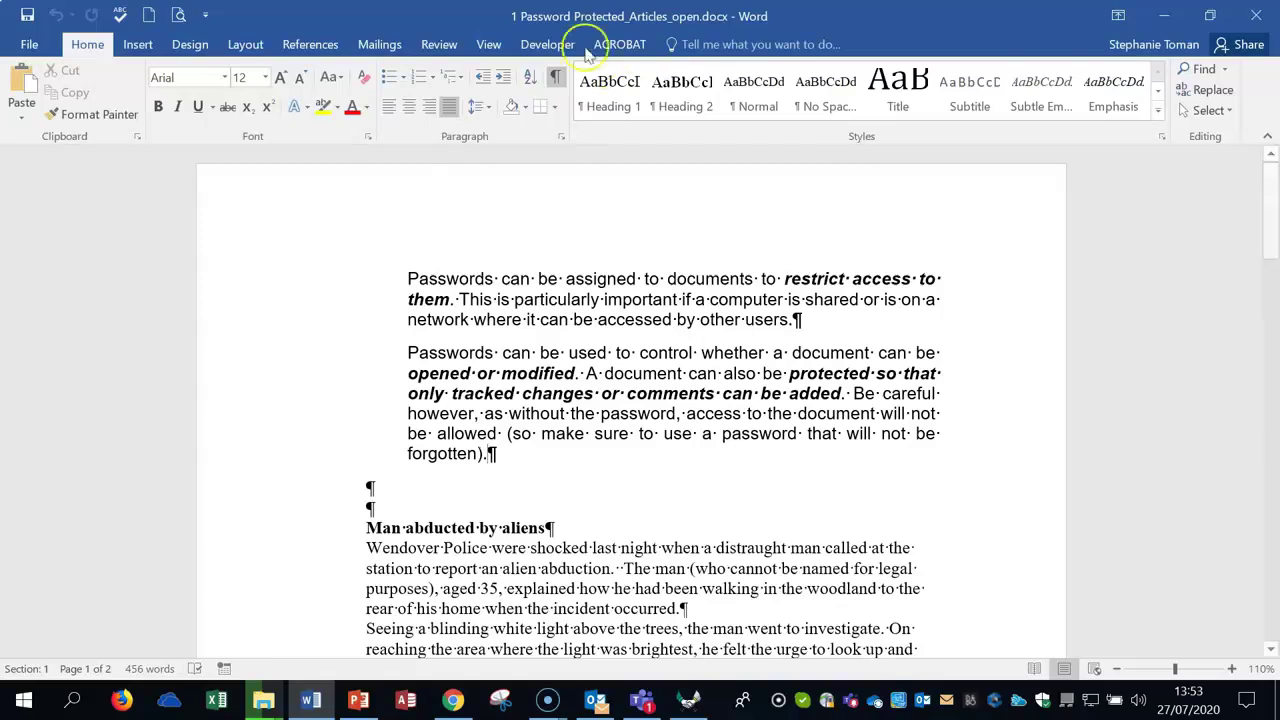
Step: Hide the formatting marks and place the cursor on the blank line
click(556, 77)
click(846, 447)
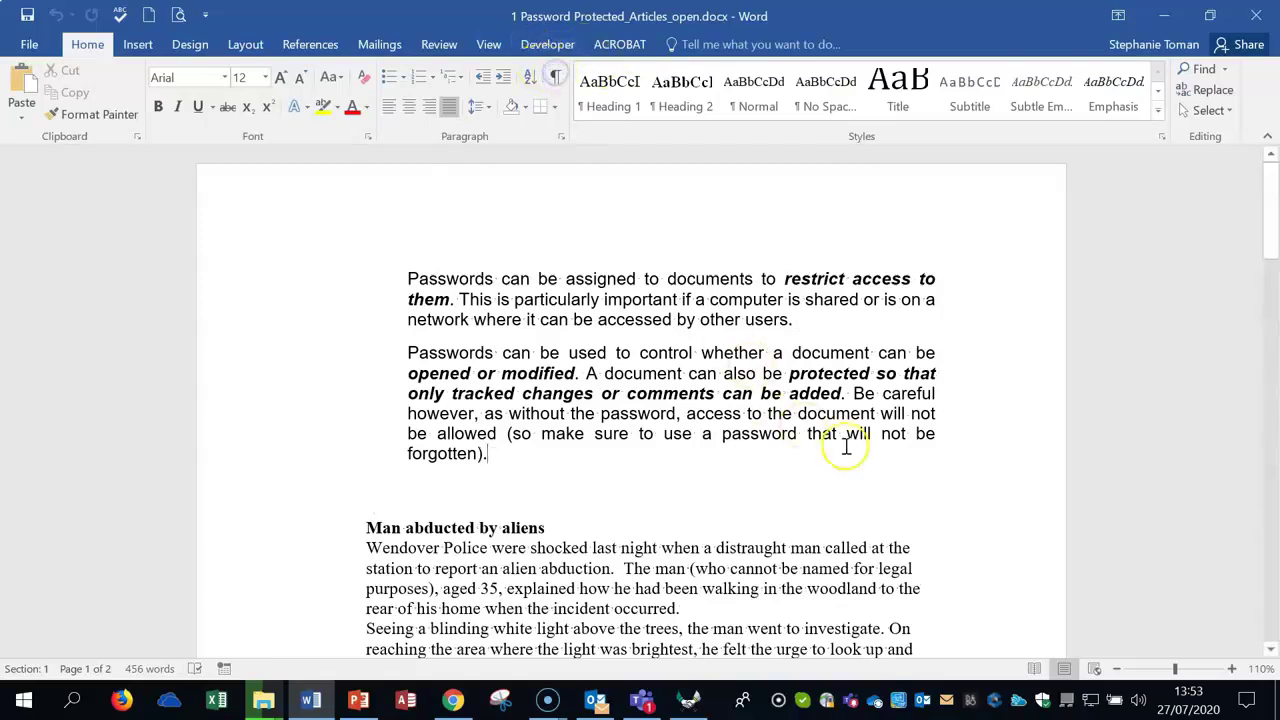
click(953, 478)
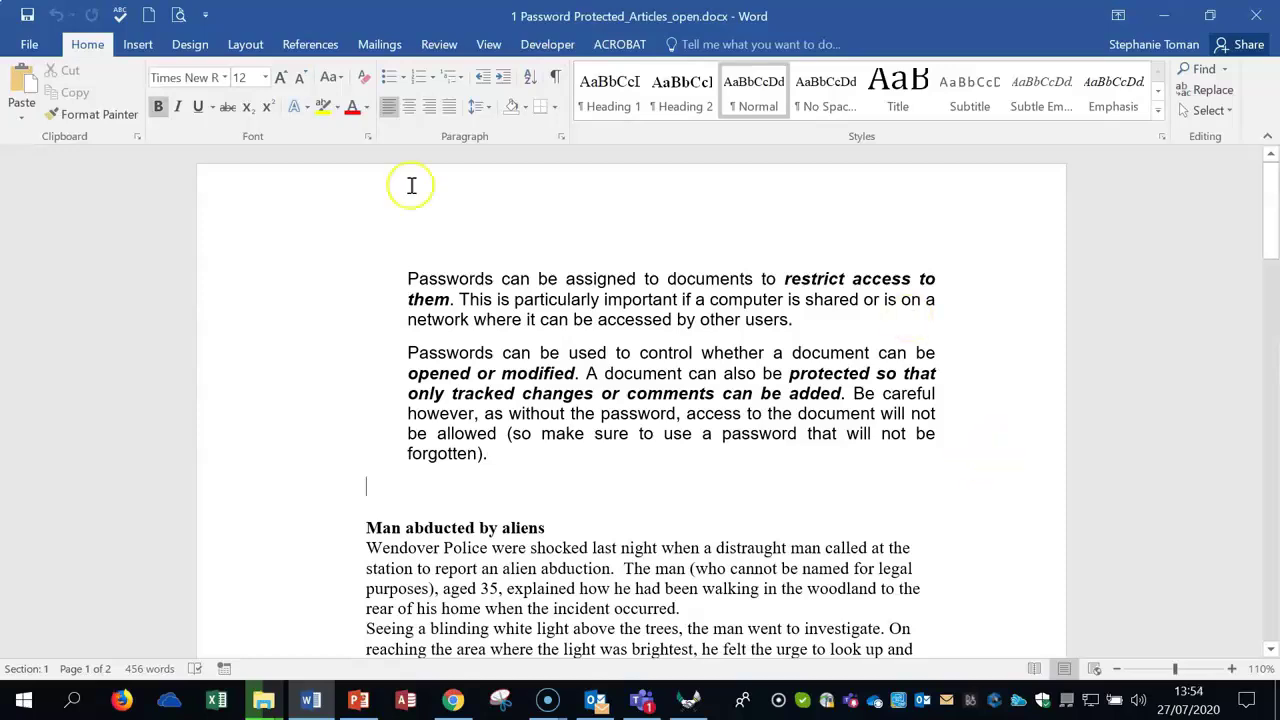
Step: Open General Options from the Save As dialog's Tools menu
click(29, 44)
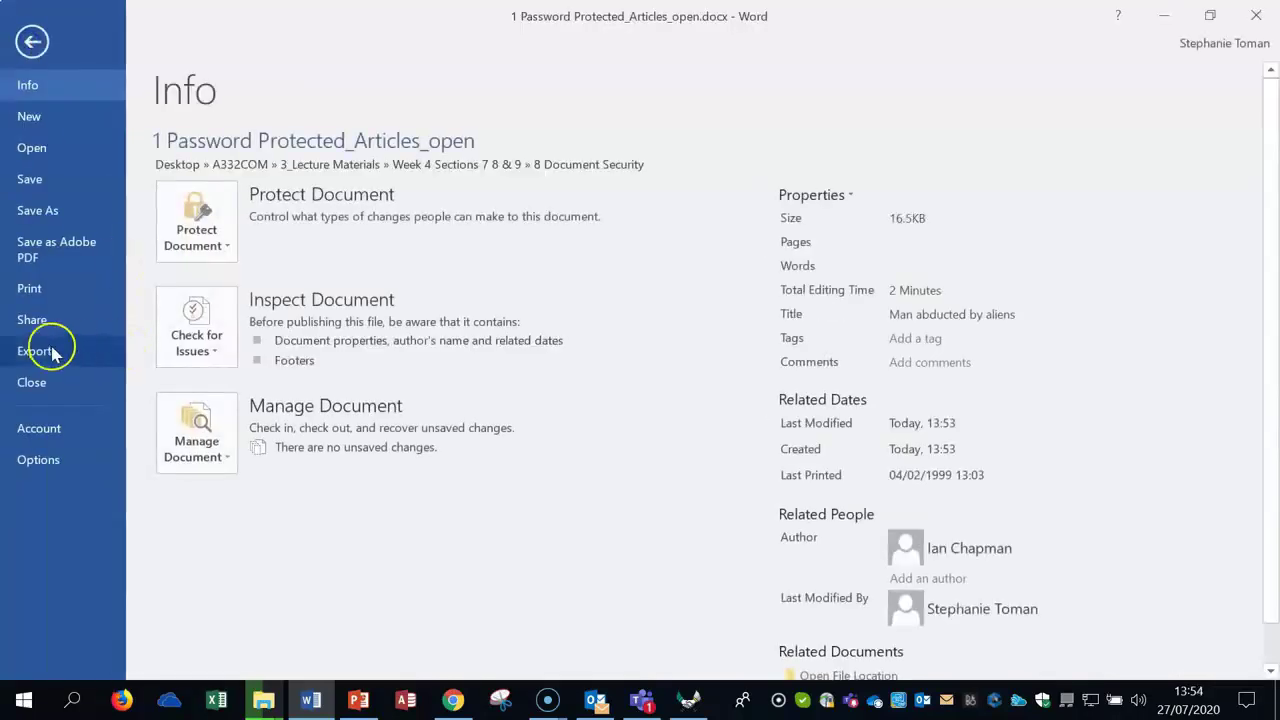
click(40, 210)
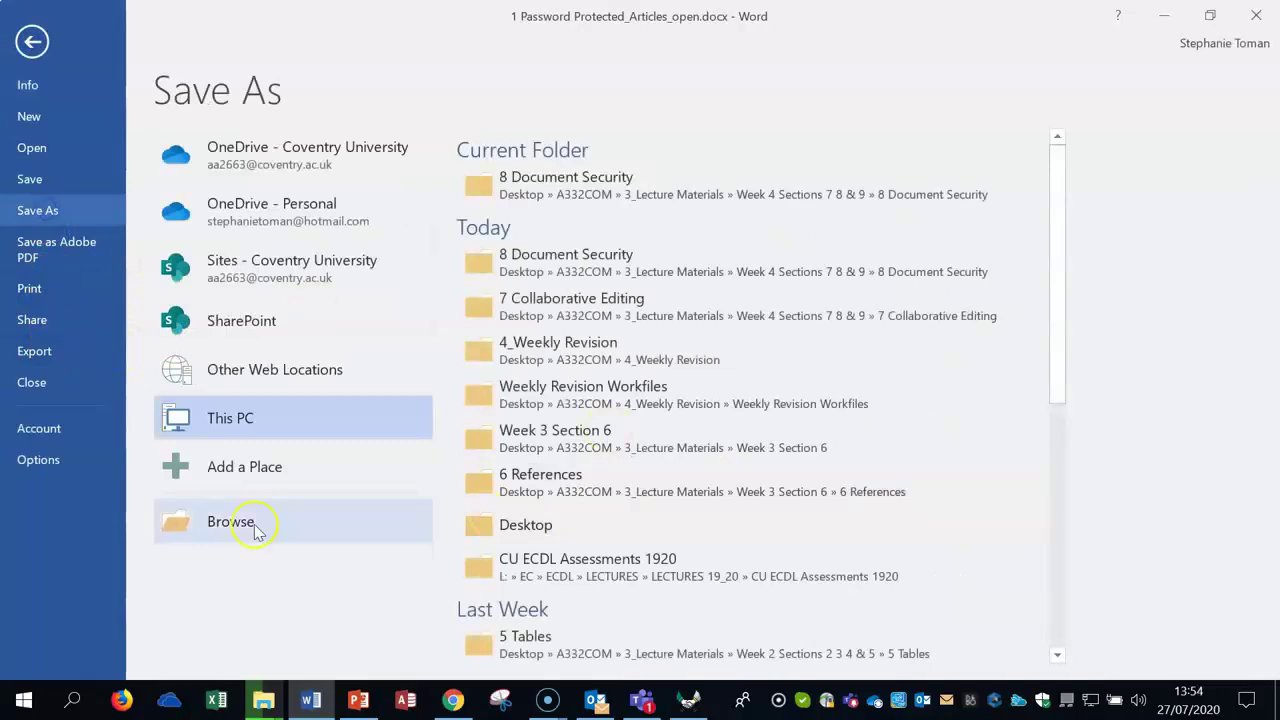
click(239, 520)
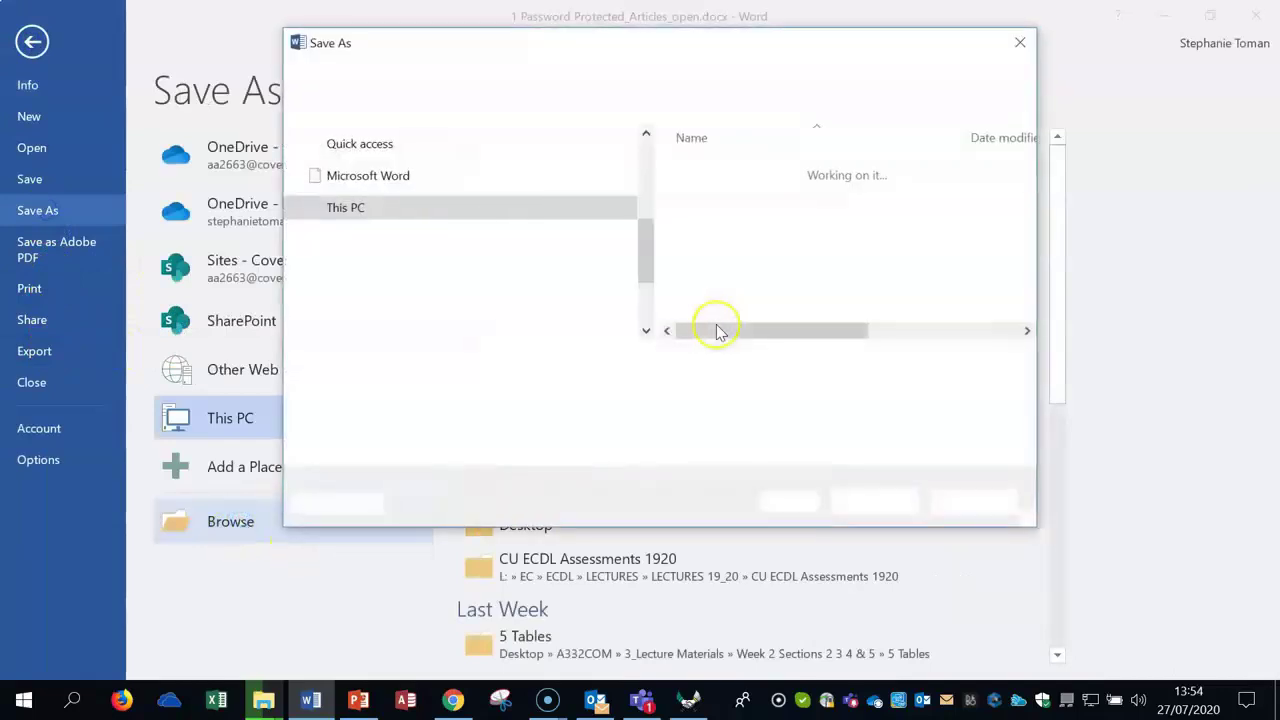
click(812, 503)
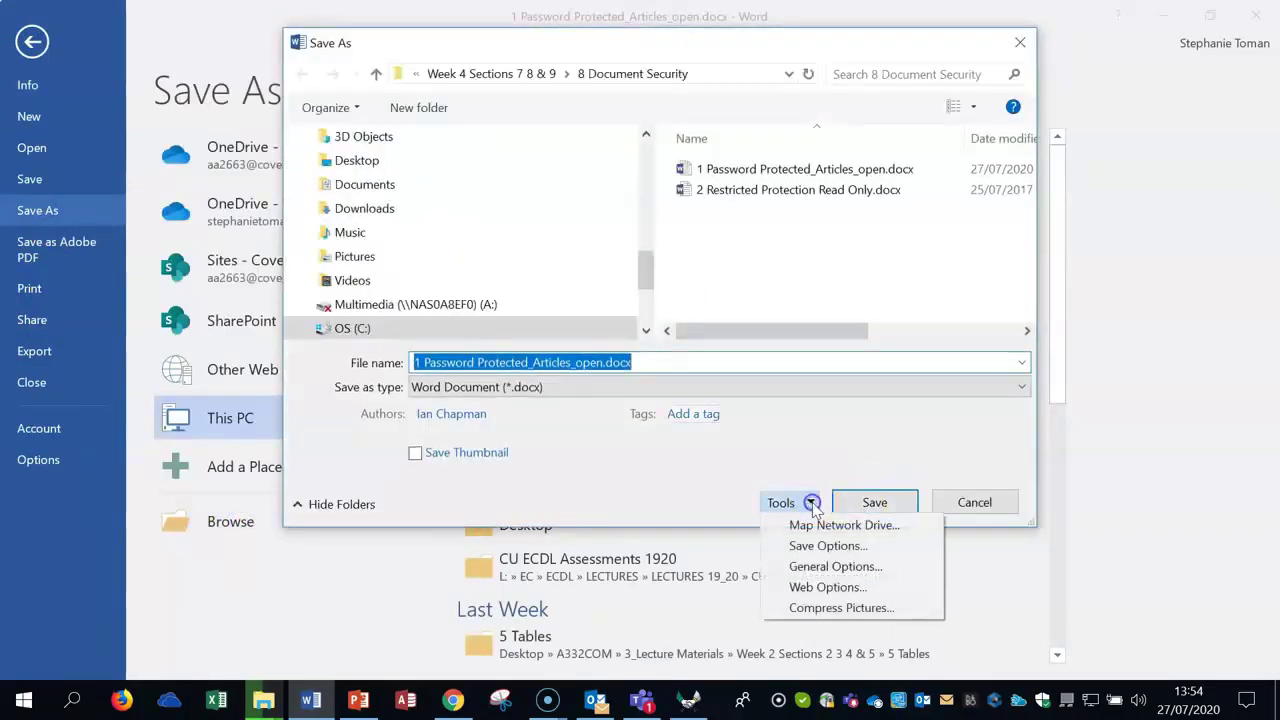
click(832, 566)
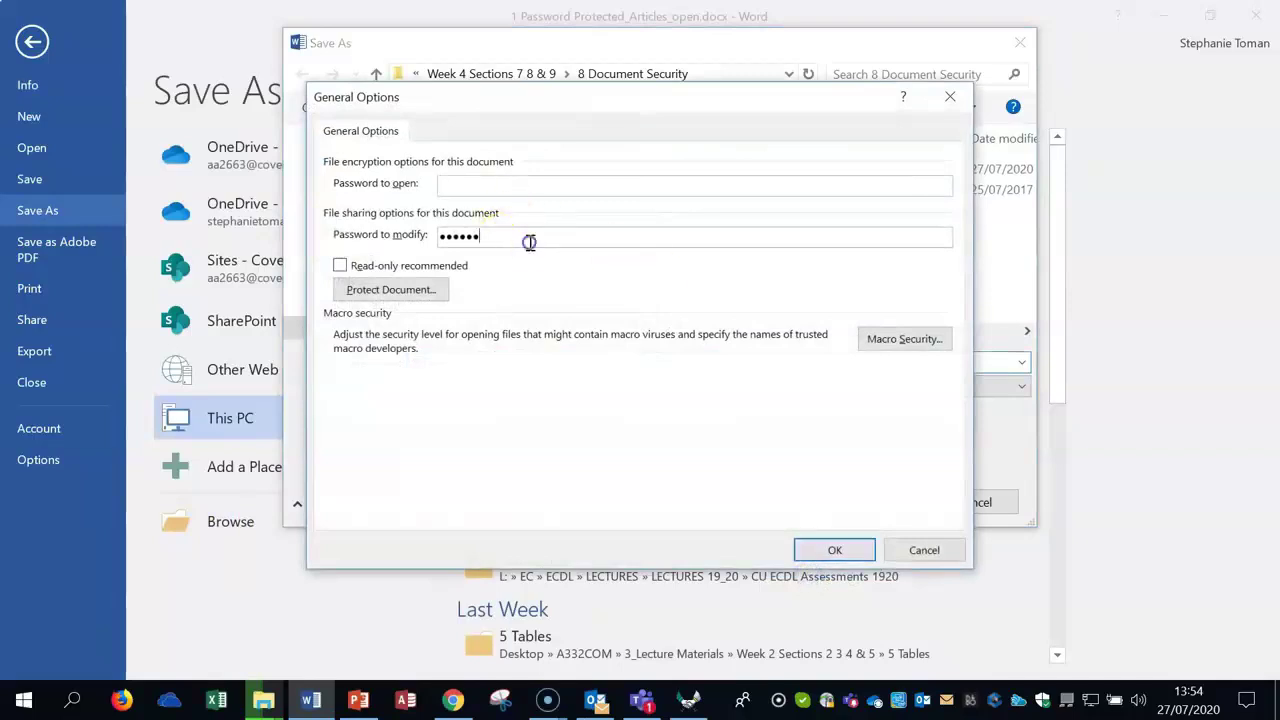
Step: Clear the password to modify and save the document
double_click(528, 237)
key(BackSpace)
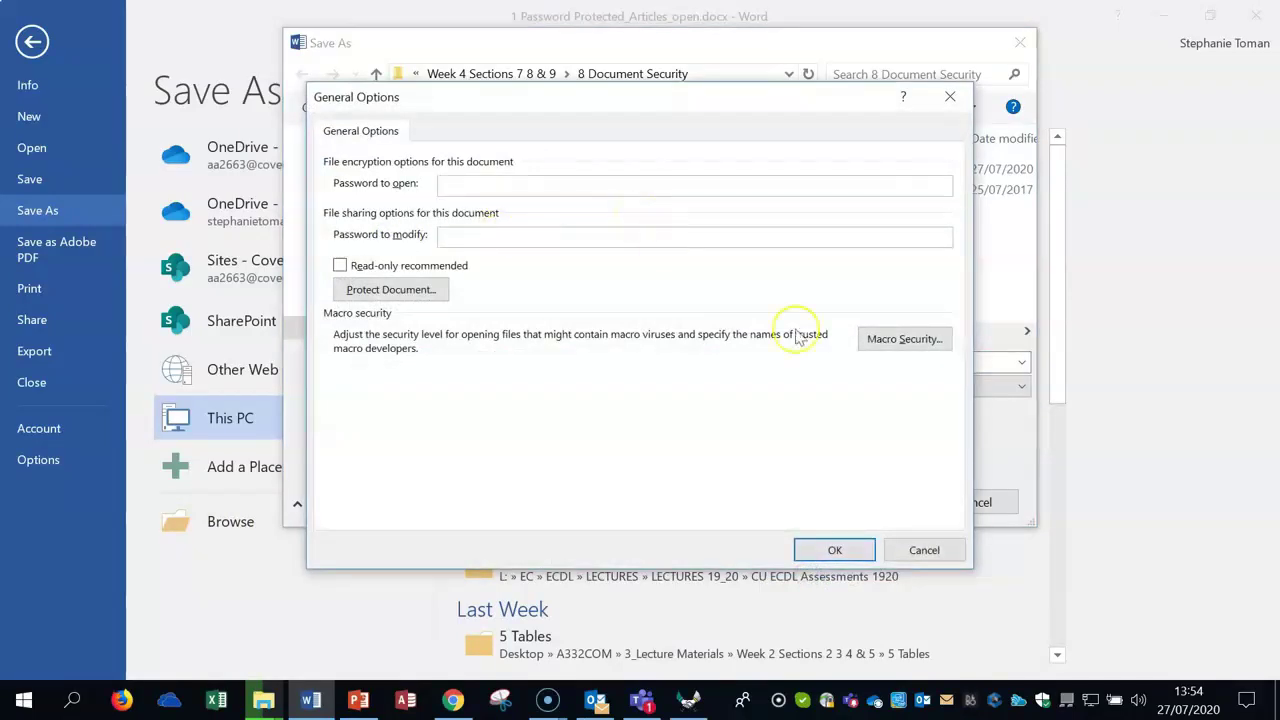
click(838, 546)
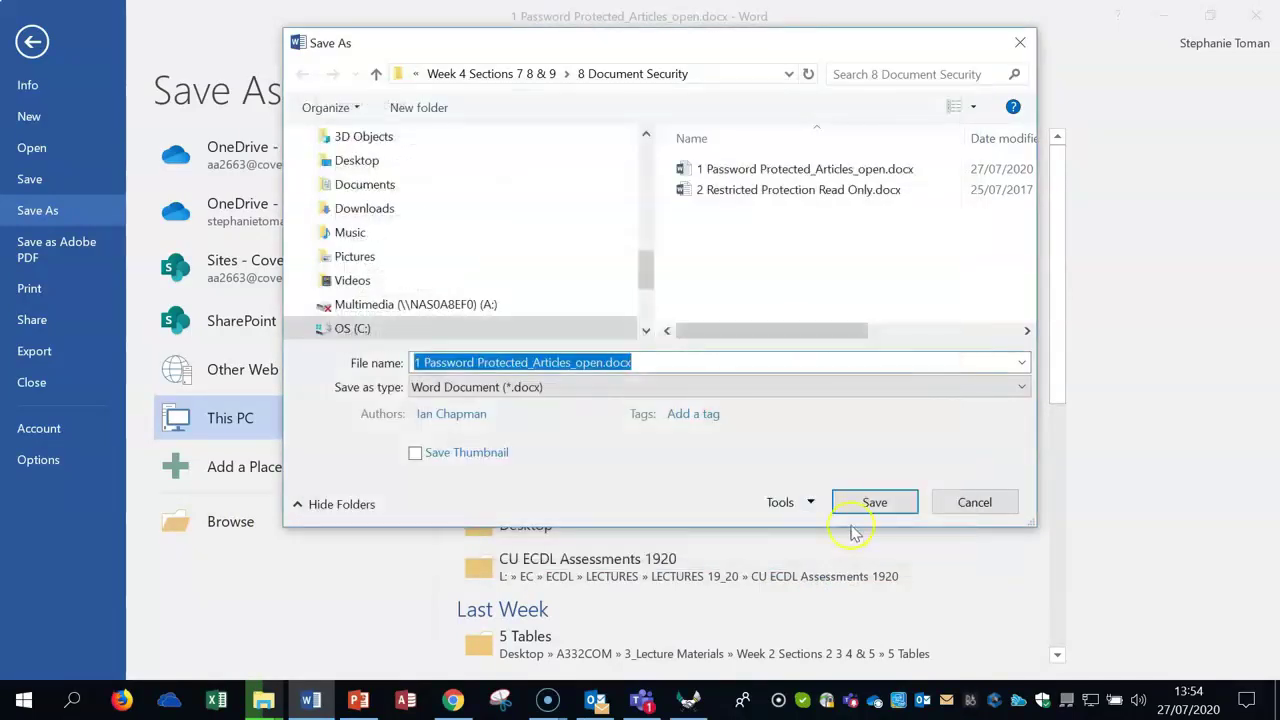
click(866, 505)
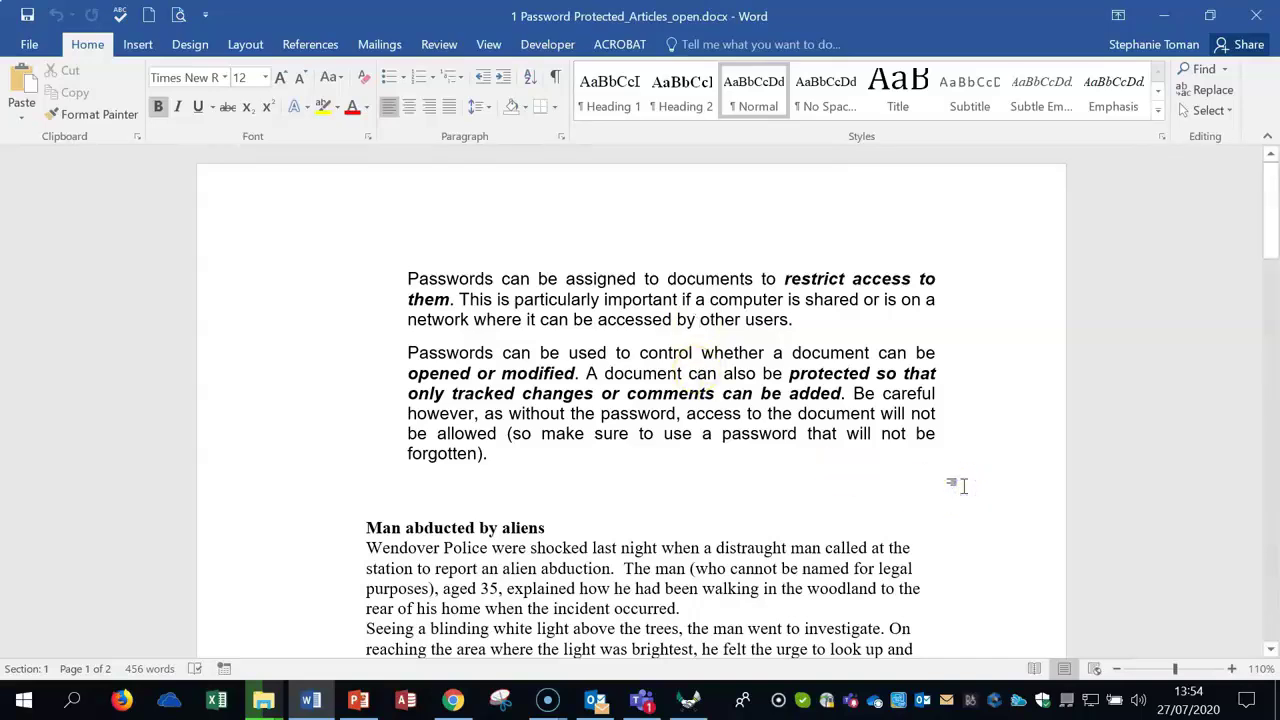
Step: Close and reopen the articles document, placing the cursor before the second paragraph
click(1256, 16)
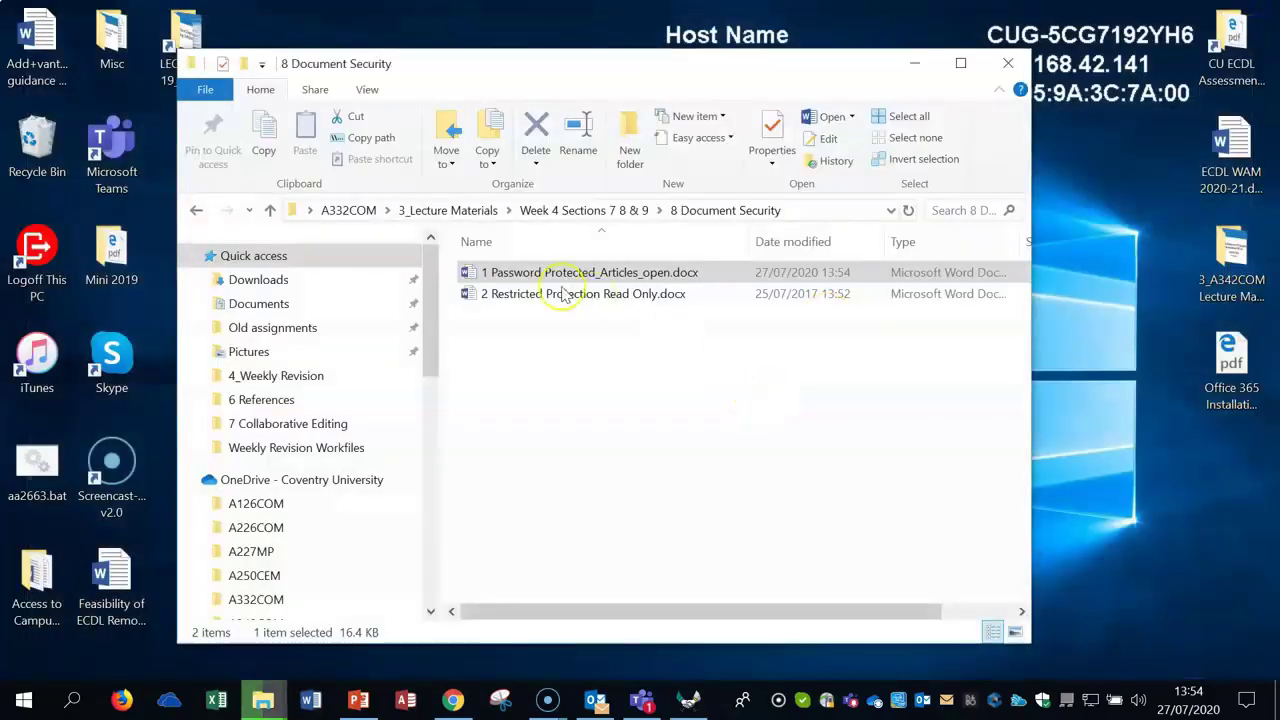
double_click(560, 272)
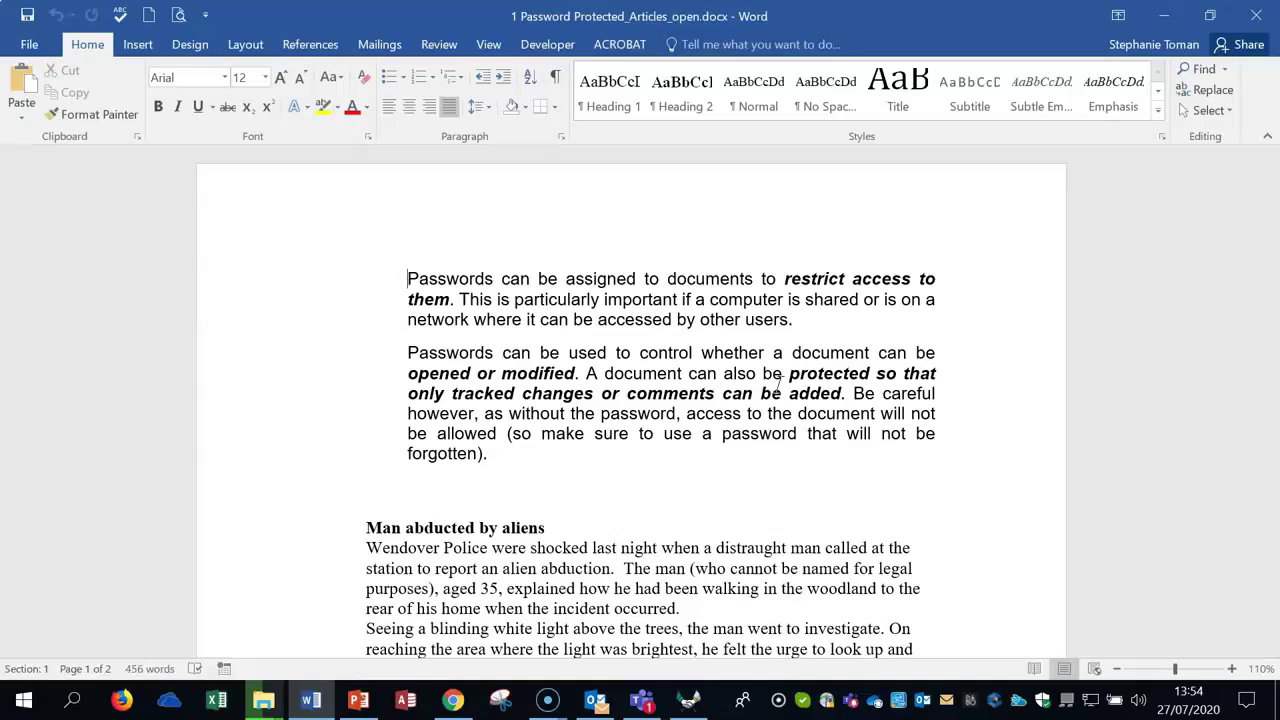
click(928, 482)
click(939, 467)
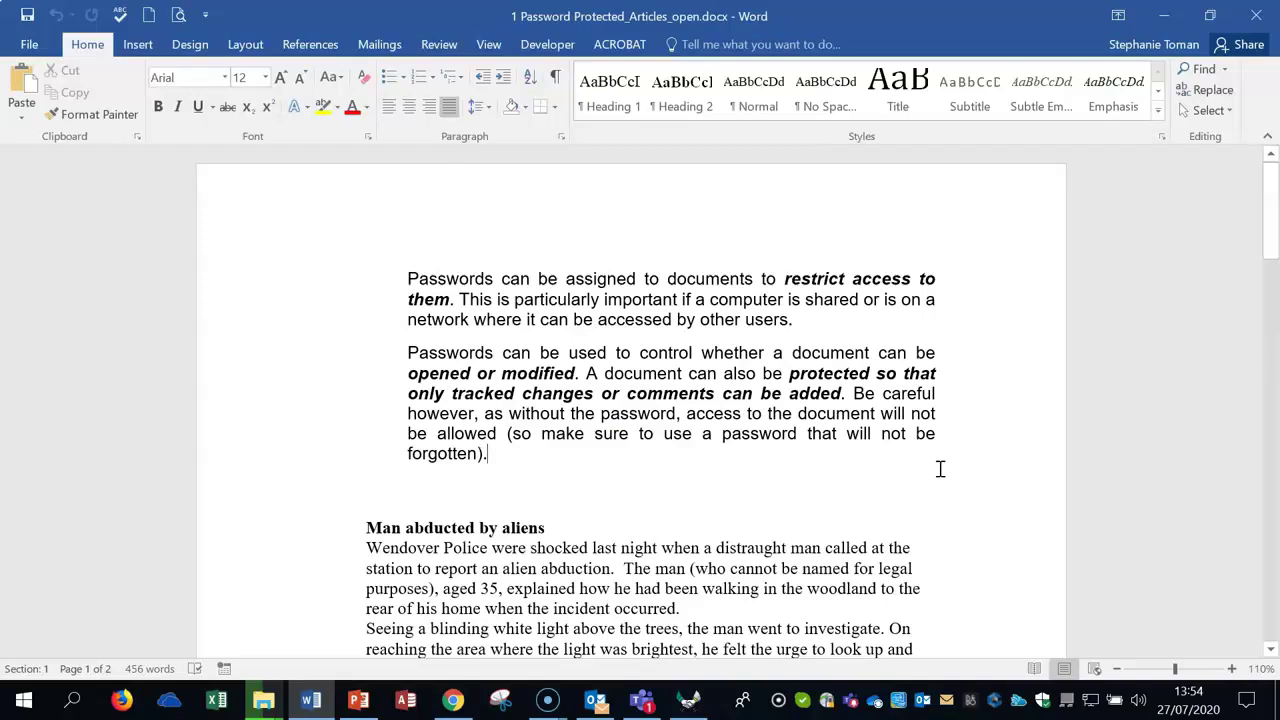
click(946, 500)
scroll(947, 500, down, 3)
scroll(947, 500, up, 3)
click(408, 352)
Step: Open Review > Restrict Editing, showing the No changes (Read only) restriction
click(938, 470)
click(440, 45)
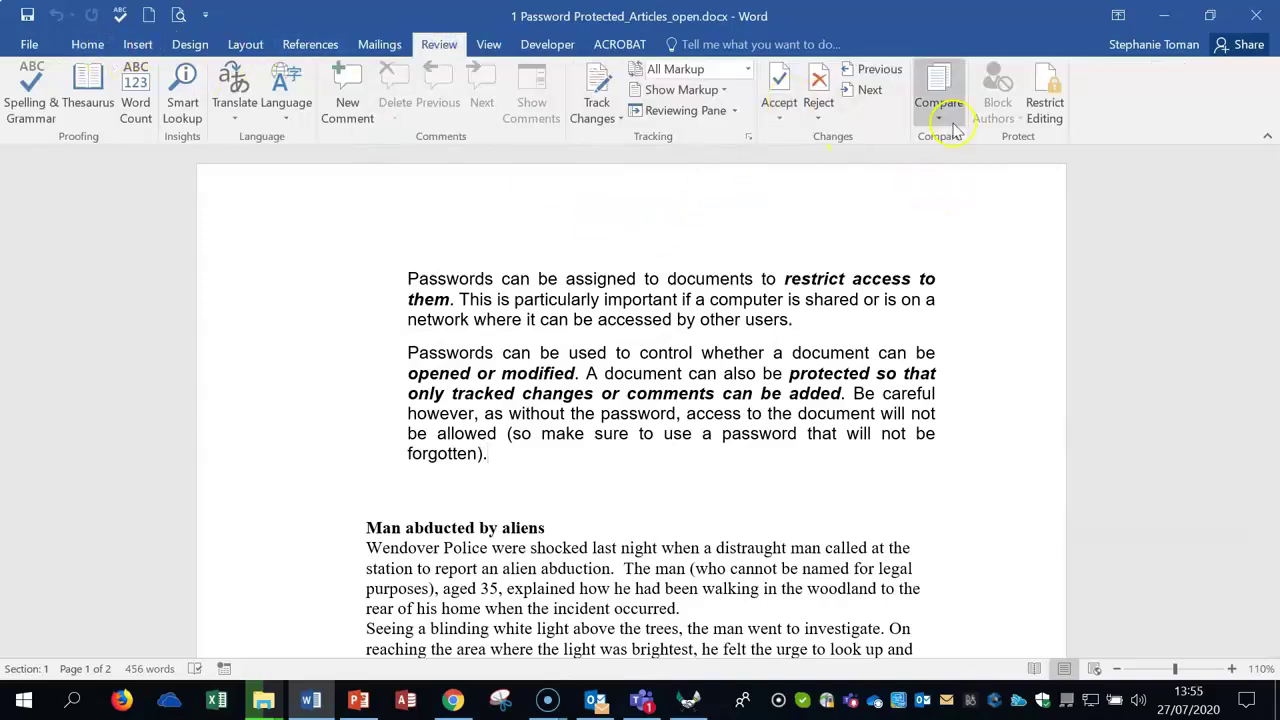
click(1049, 72)
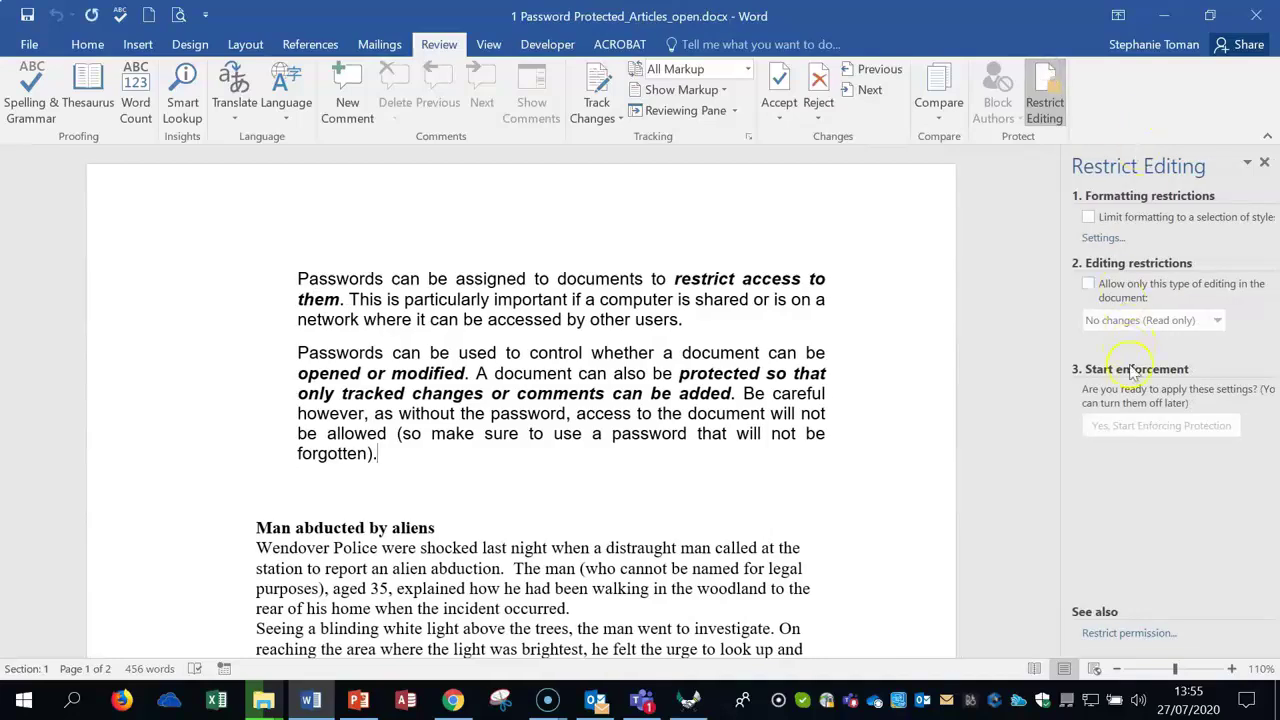
click(1247, 533)
Step: Allow only Filling in forms as the document's editing type
click(1268, 712)
click(1088, 285)
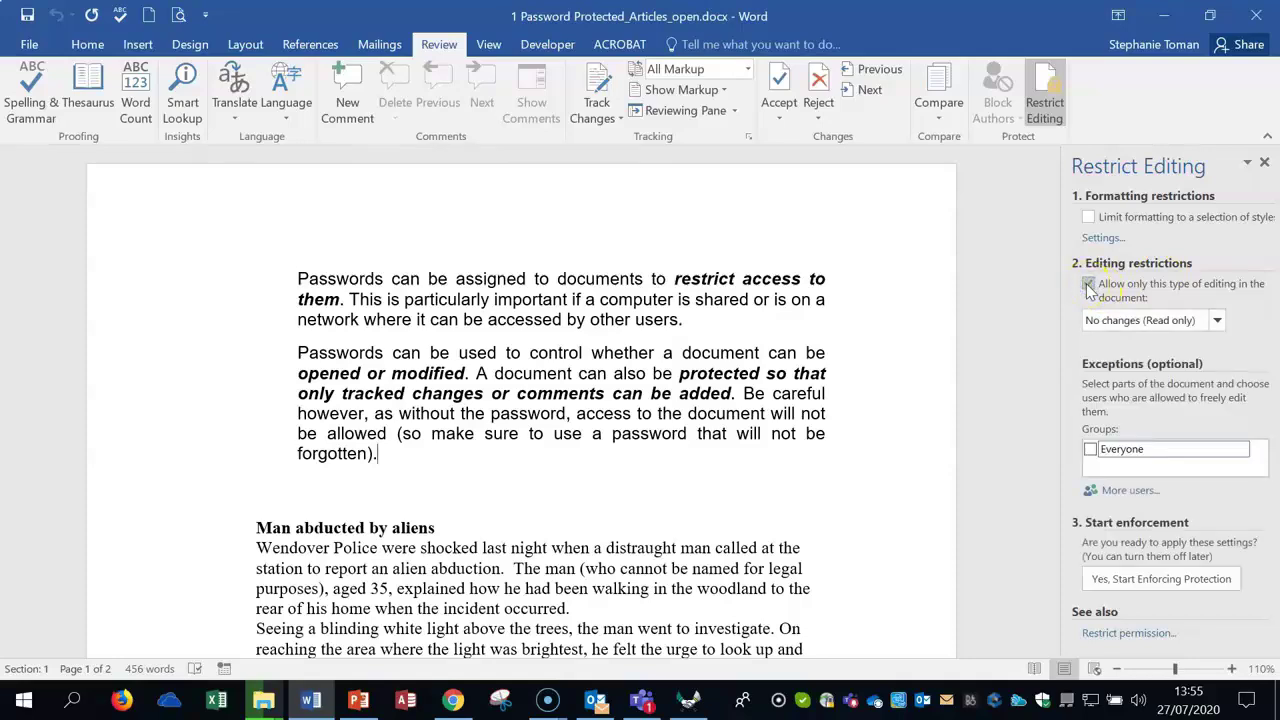
click(1217, 321)
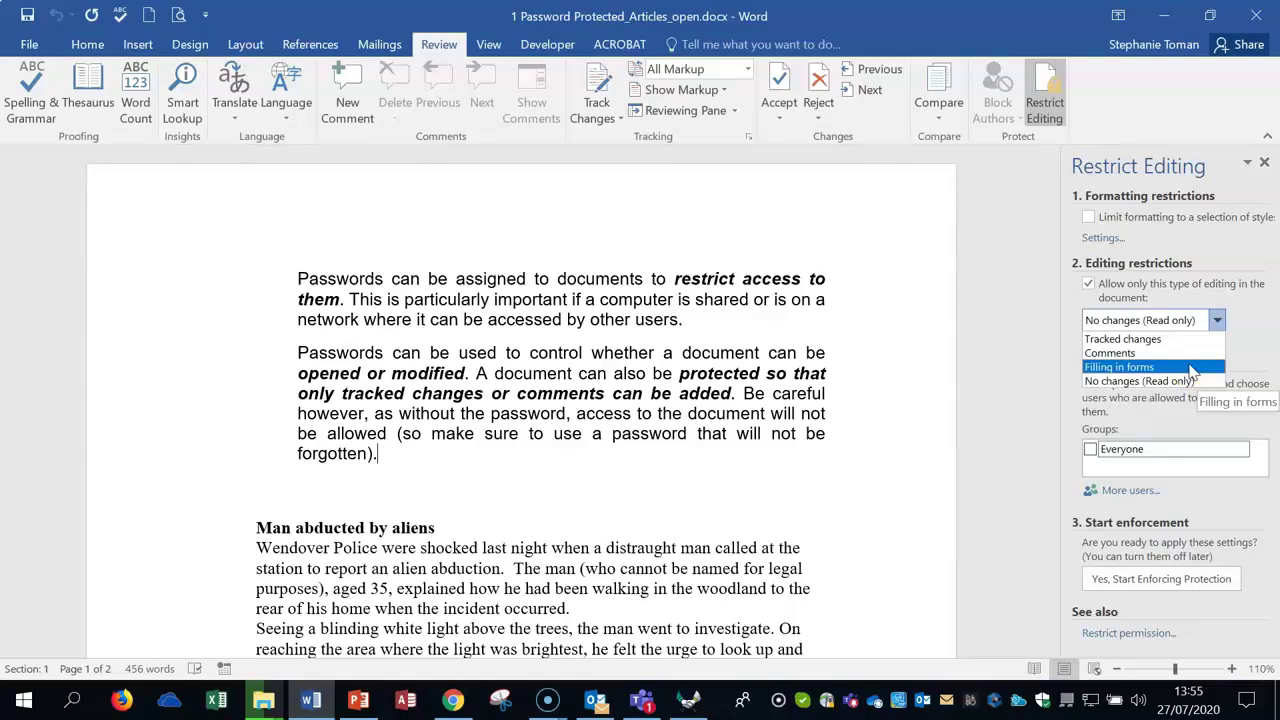
click(1145, 368)
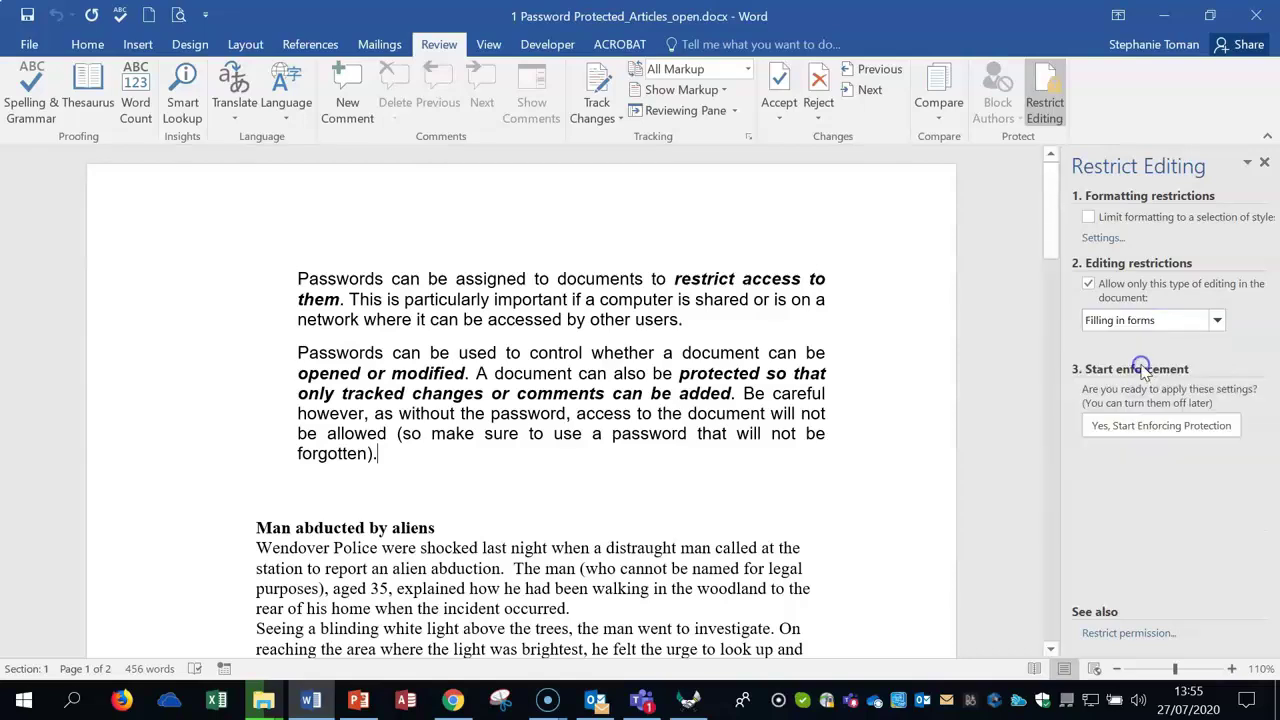
Step: Start enforcing protection with a seven-character password, entered twice
click(1168, 426)
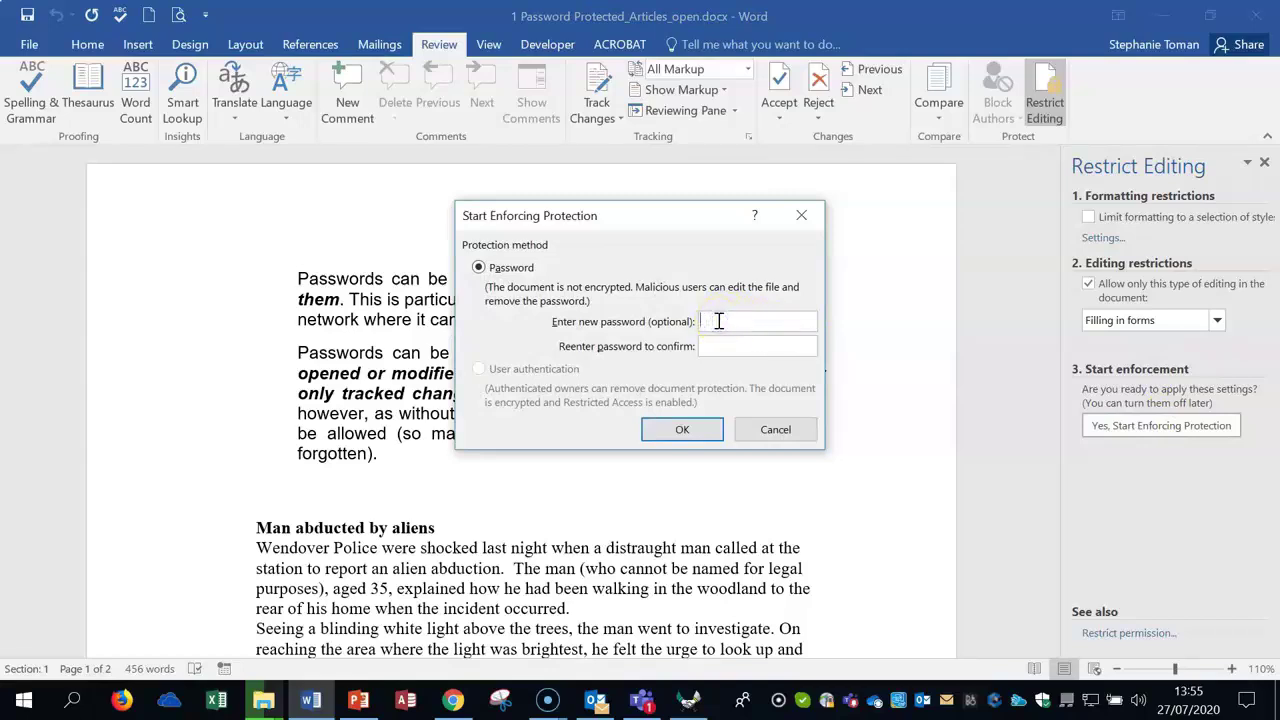
text(•••••••)
key(Tab)
text(•••)
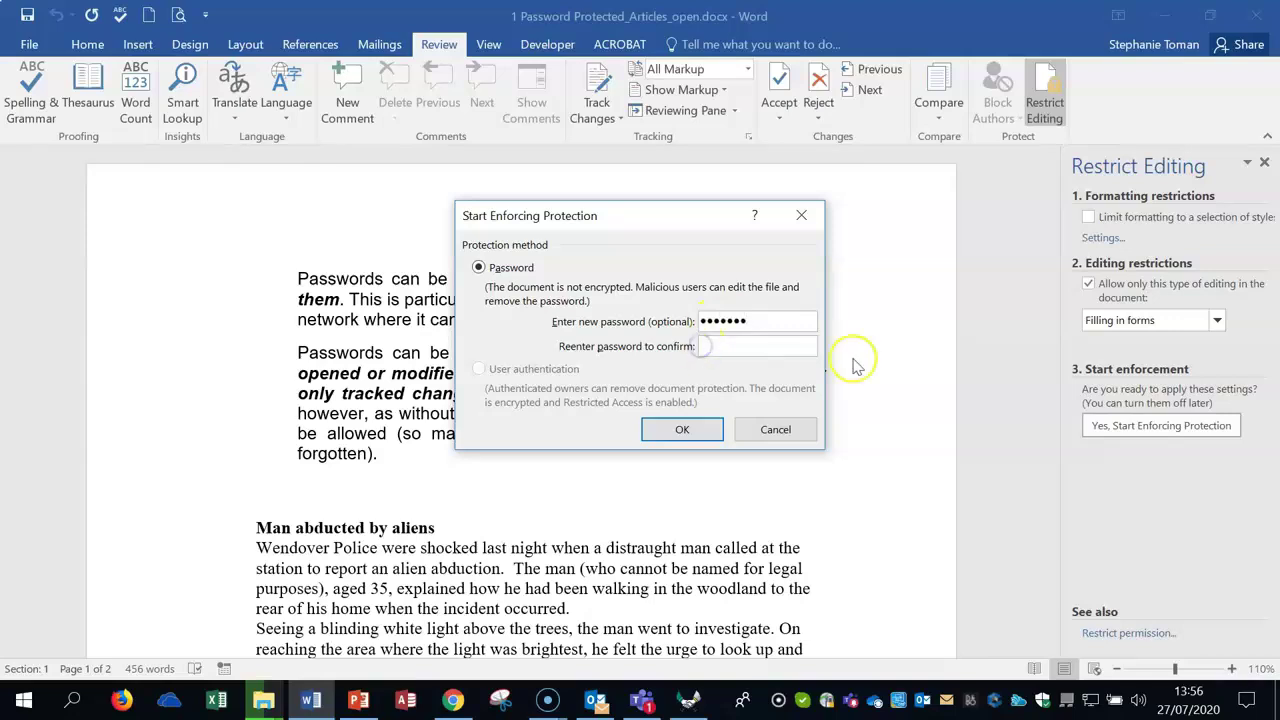
text(••••)
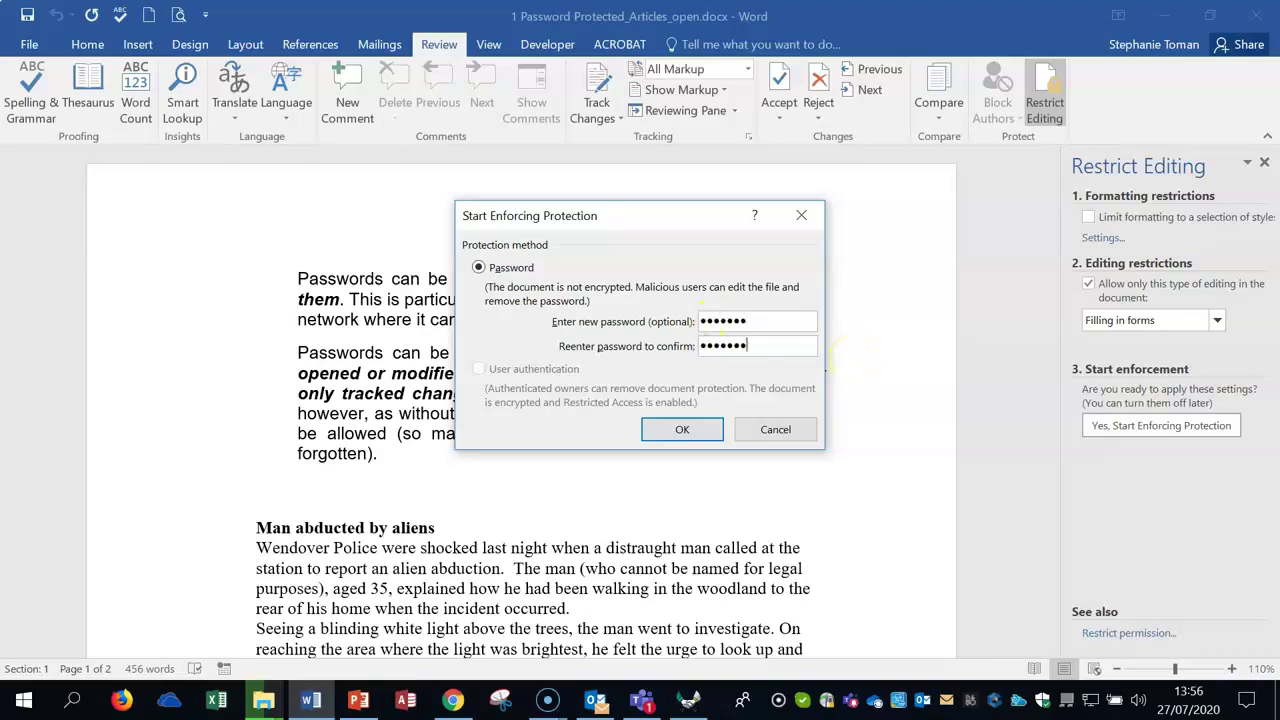
click(712, 430)
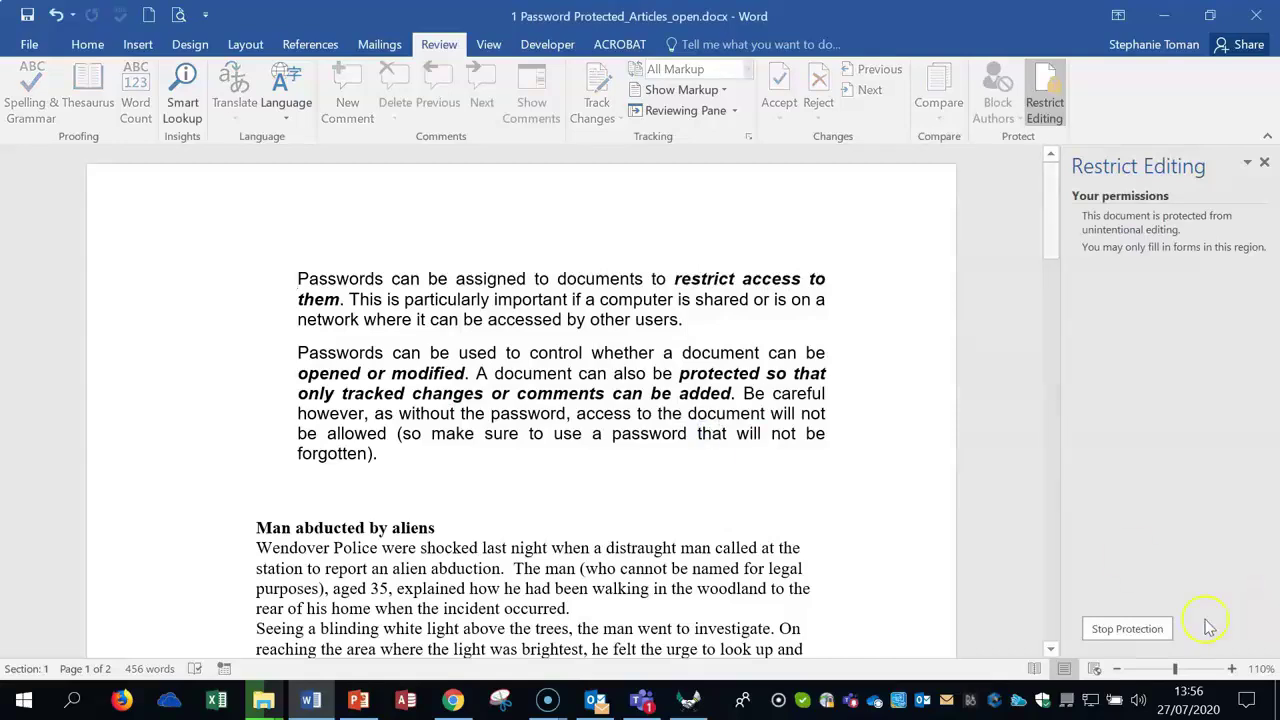
Step: Stop the article's filling-in-forms protection by entering the document password to unprotect it
click(1130, 629)
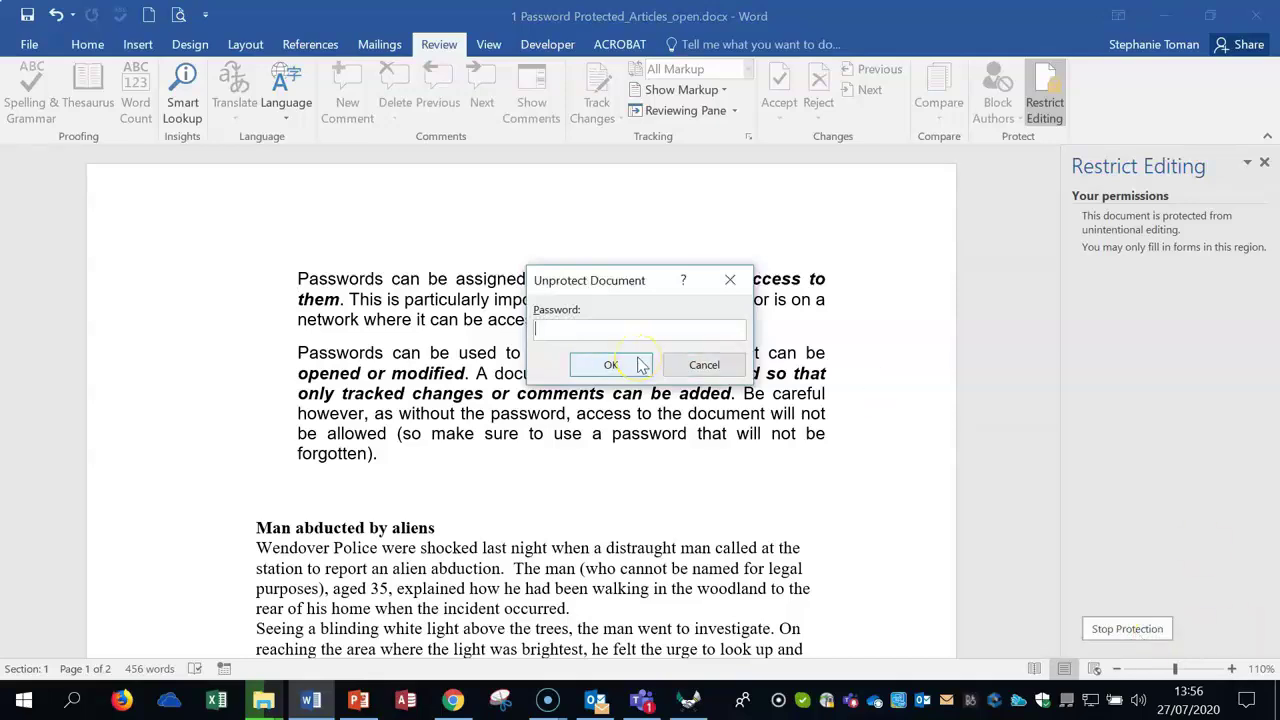
text(•••••••)
click(590, 368)
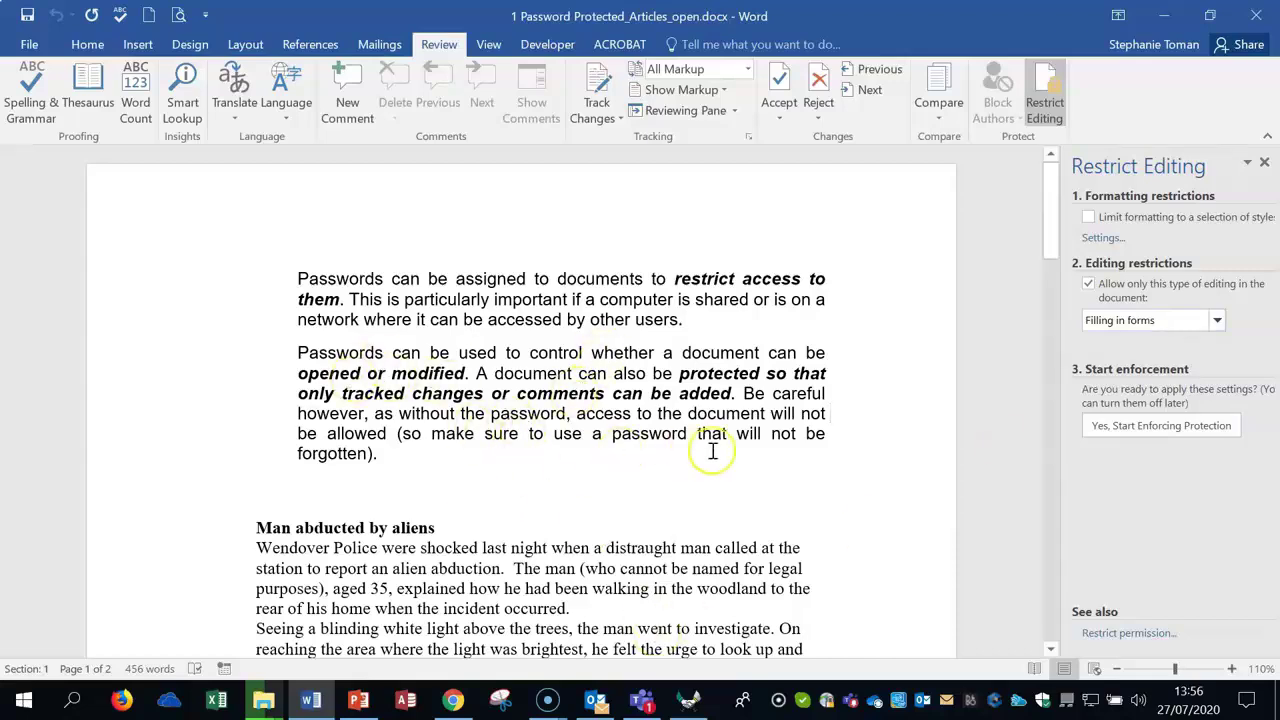
Step: Close the articles document without saving and open 2 Restricted Protection Read Only.docx
click(1256, 16)
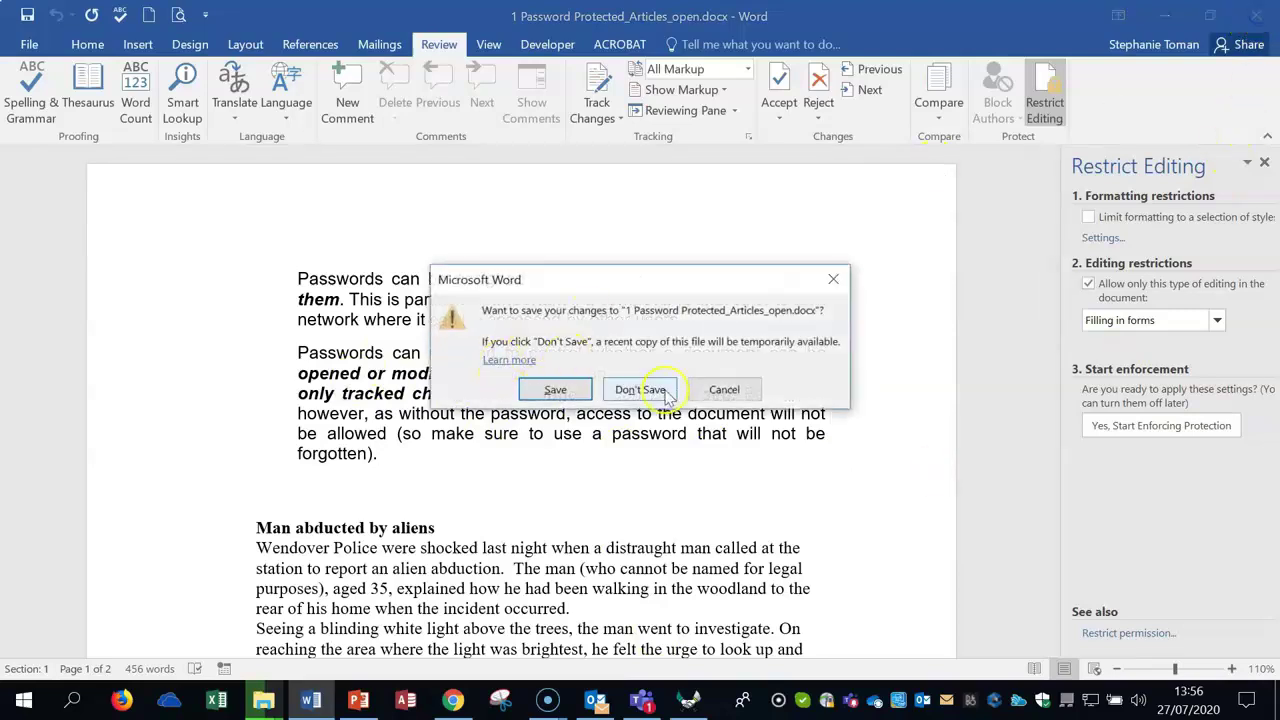
click(648, 390)
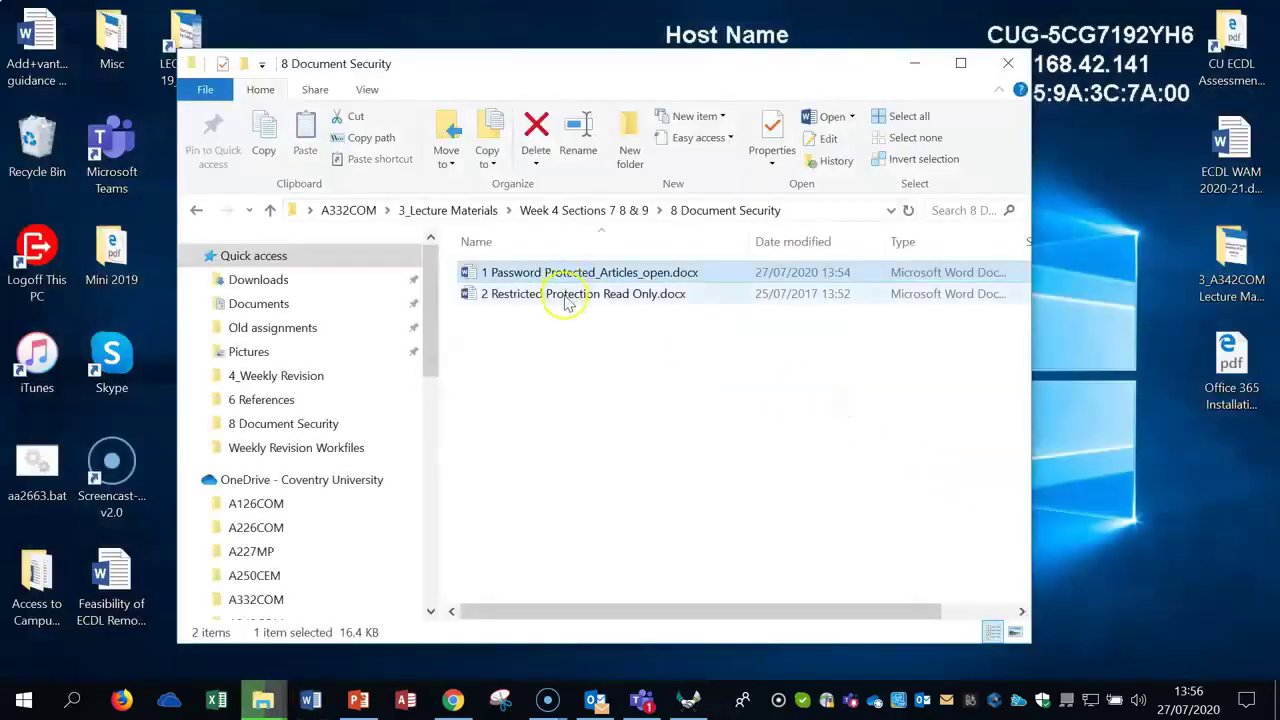
double_click(572, 295)
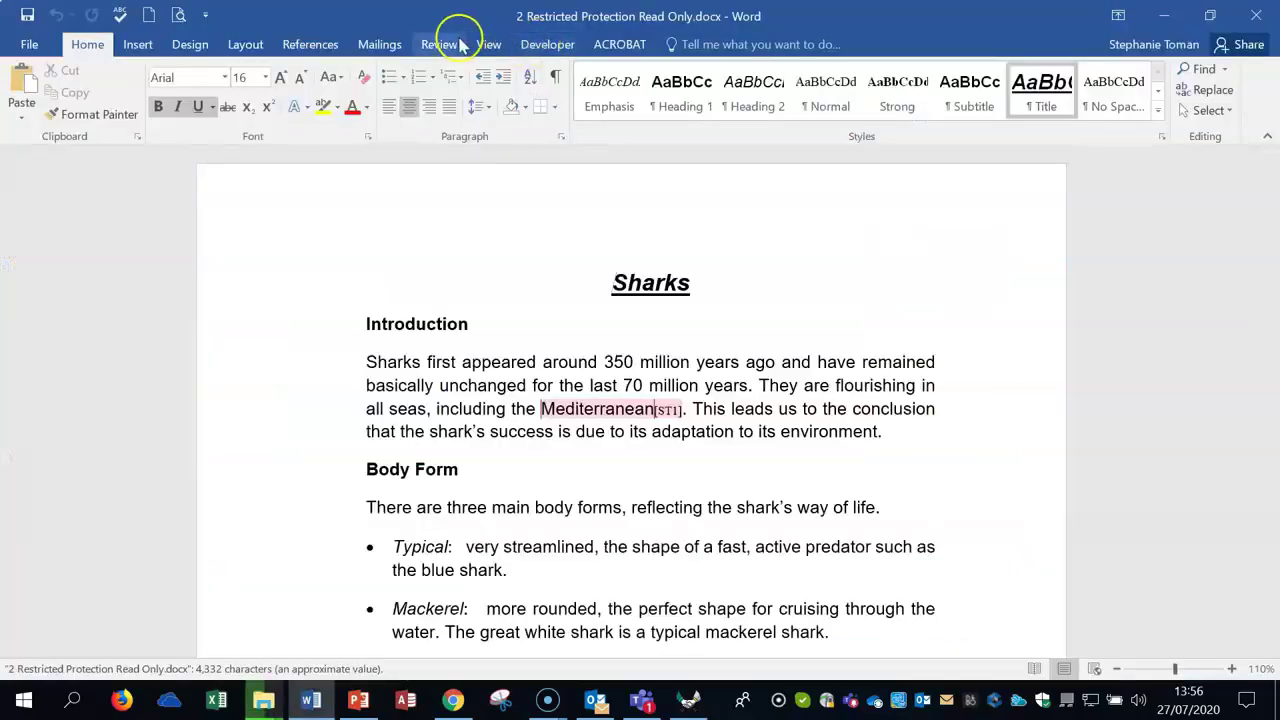
Step: View the sharks file's Restrict Editing settings, then close it and reopen 1 Password Protected_Articles_open.docx
click(438, 44)
click(1046, 104)
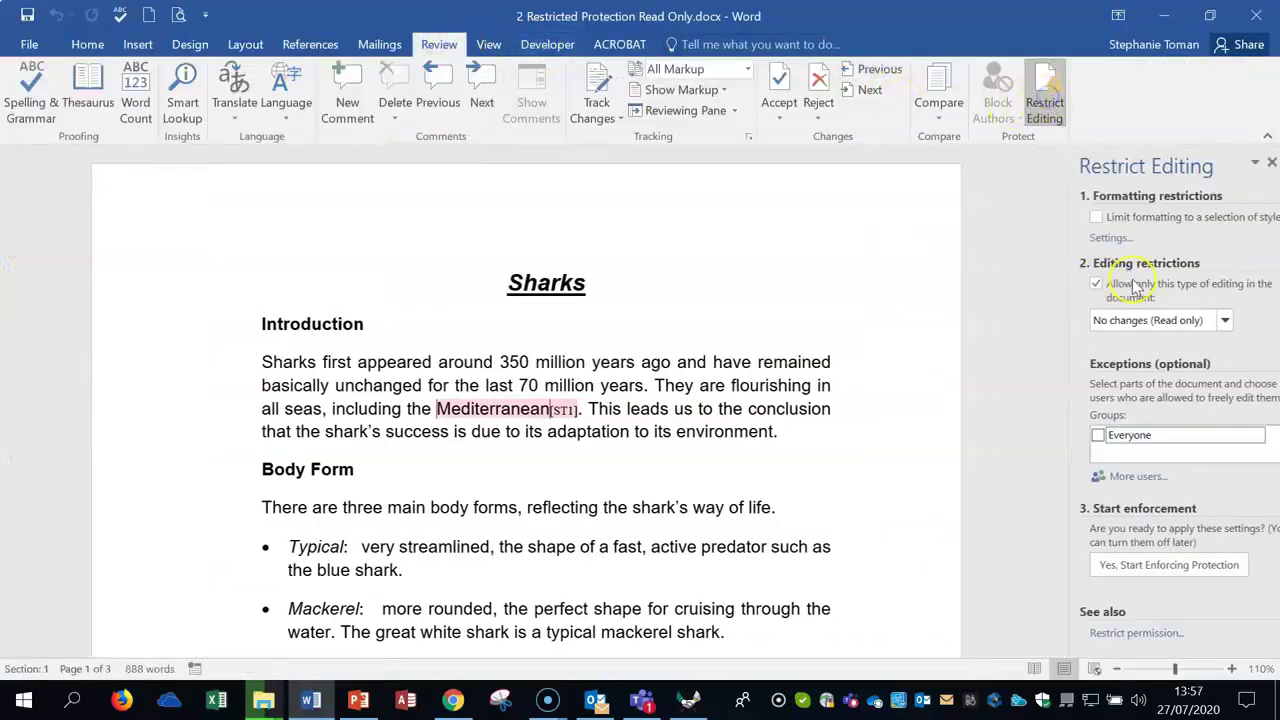
click(1259, 20)
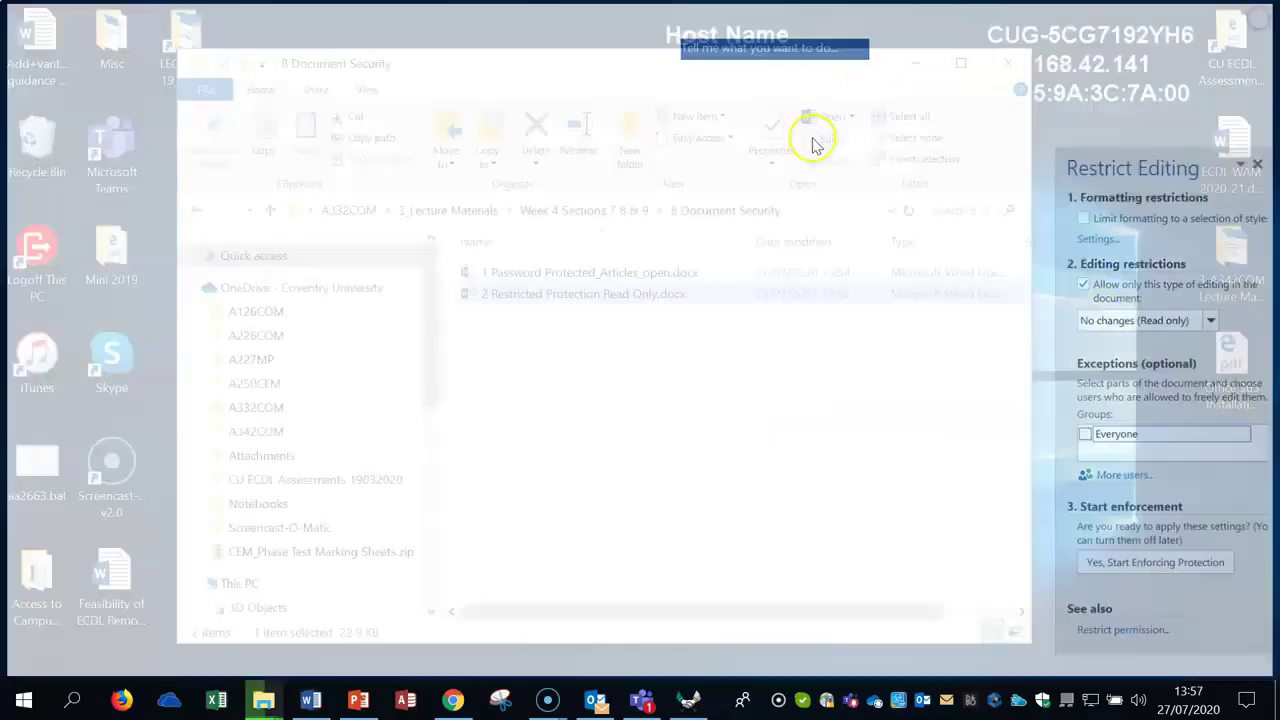
double_click(560, 274)
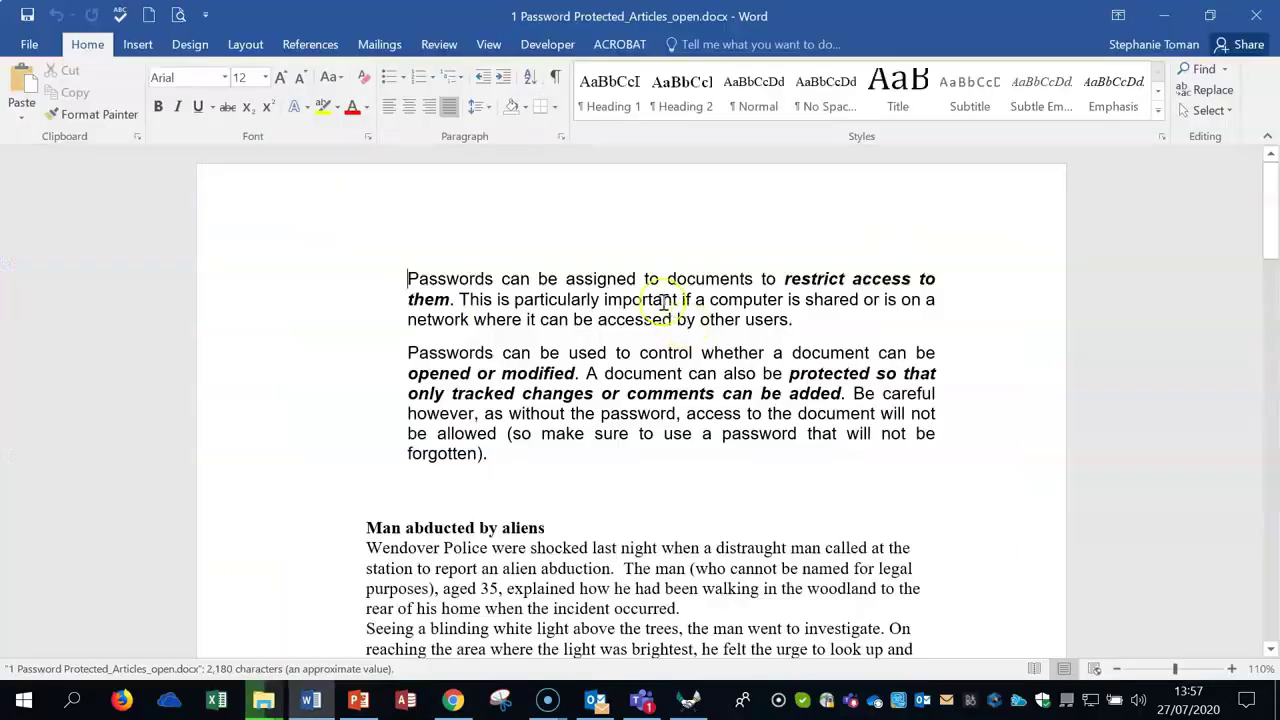
Step: Bring up the full Save As dialog for 1 Password Protected_Articles_open.docx and its Tools dropdown
click(29, 44)
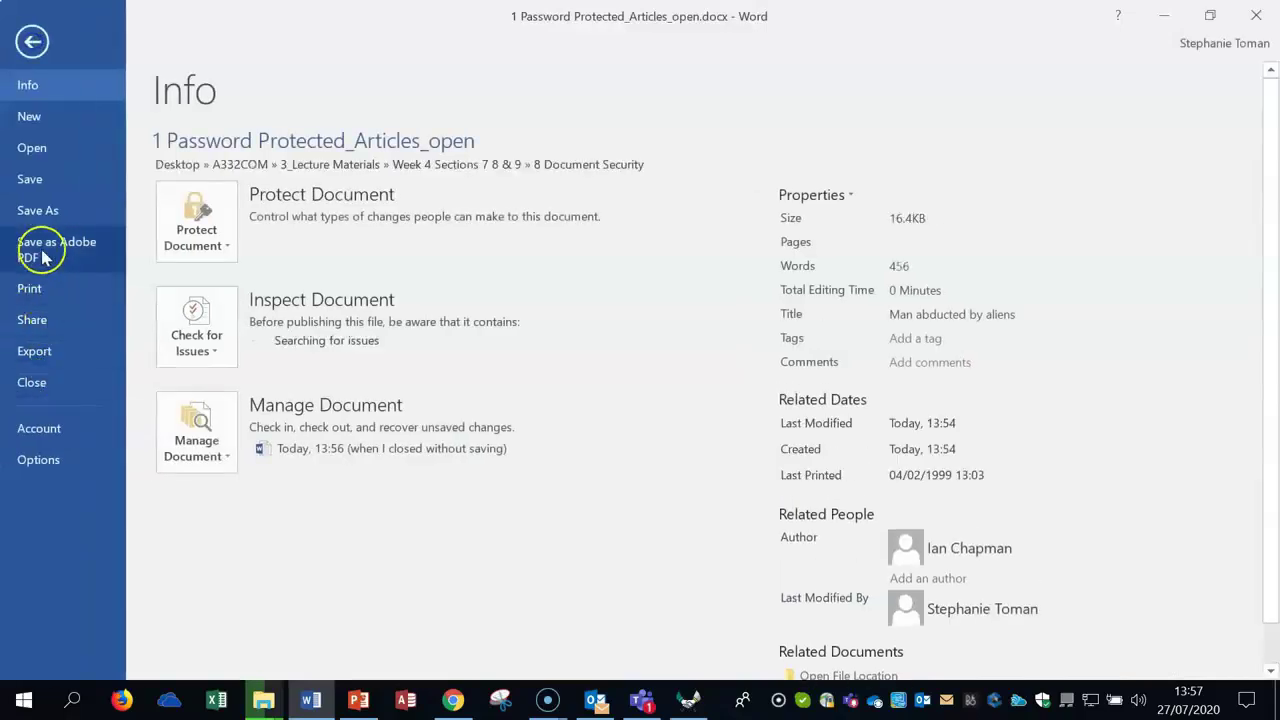
click(40, 210)
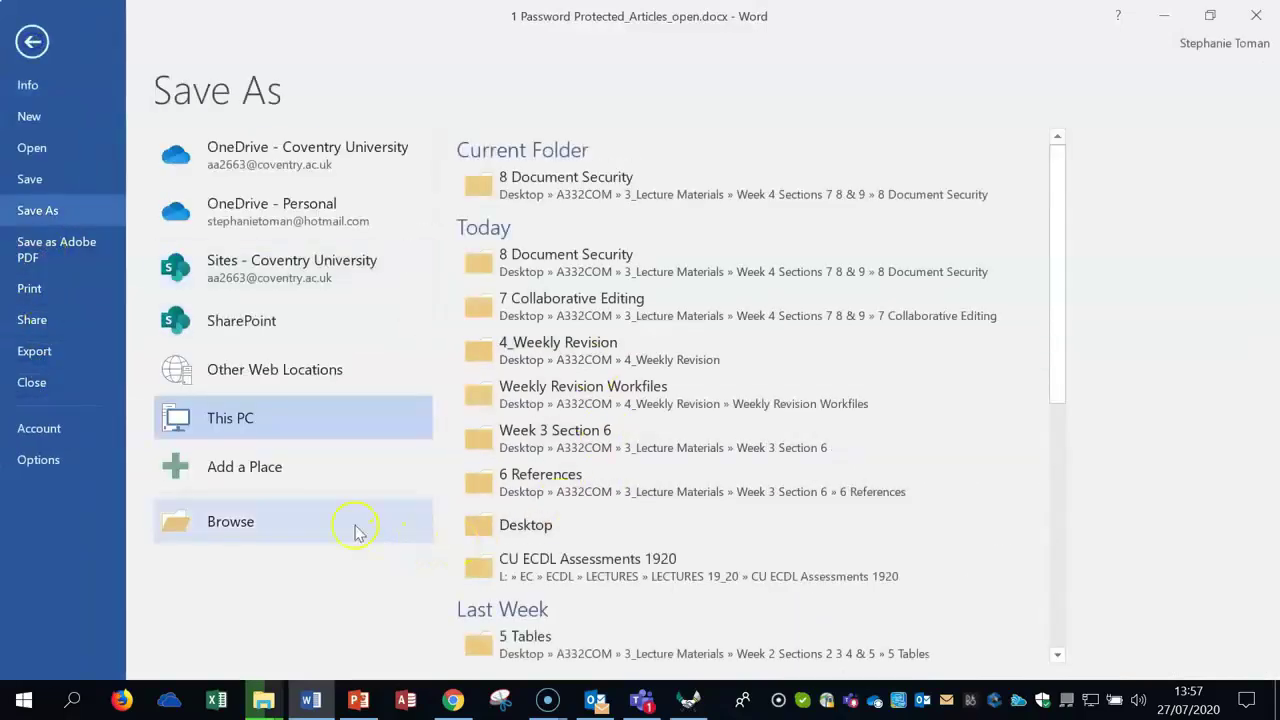
click(355, 528)
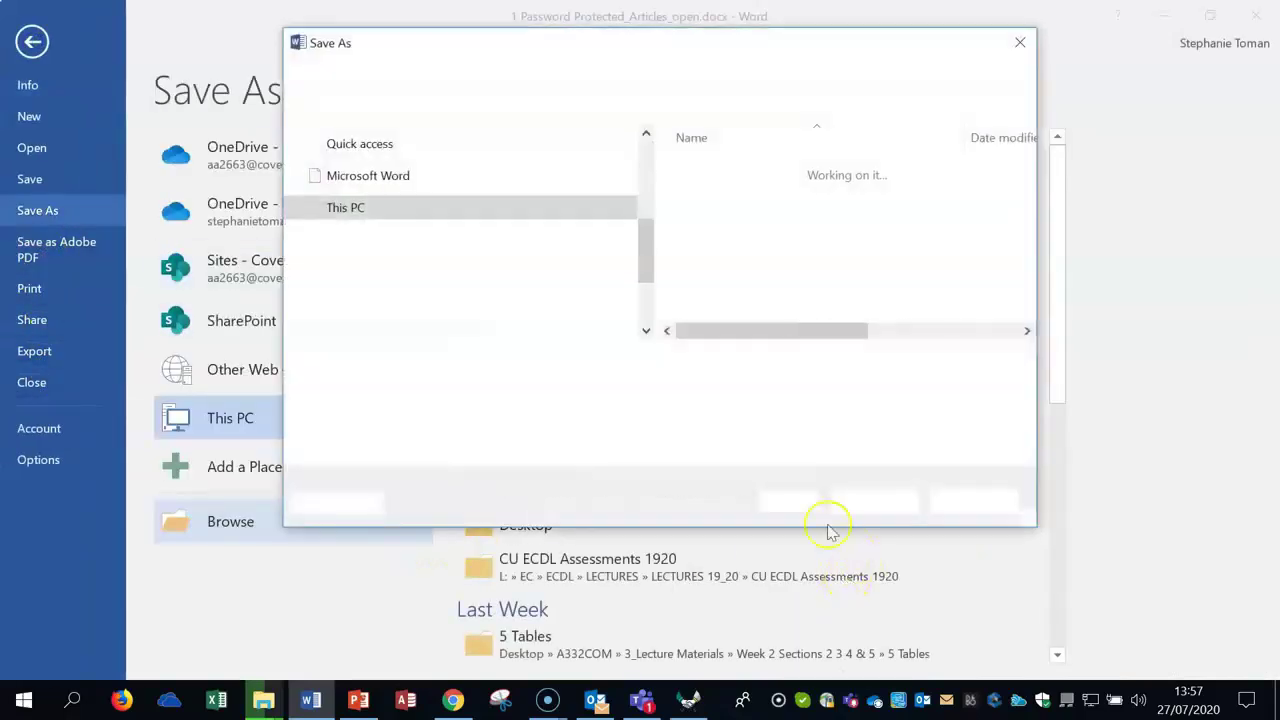
click(810, 502)
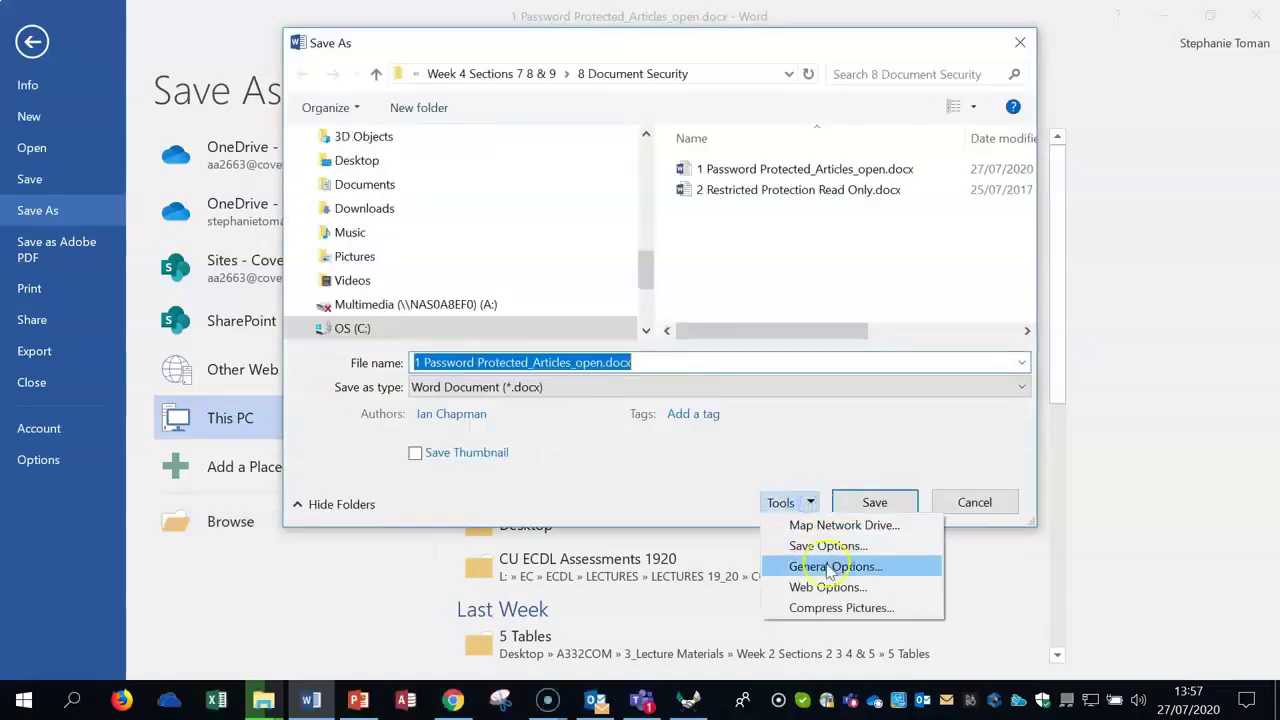